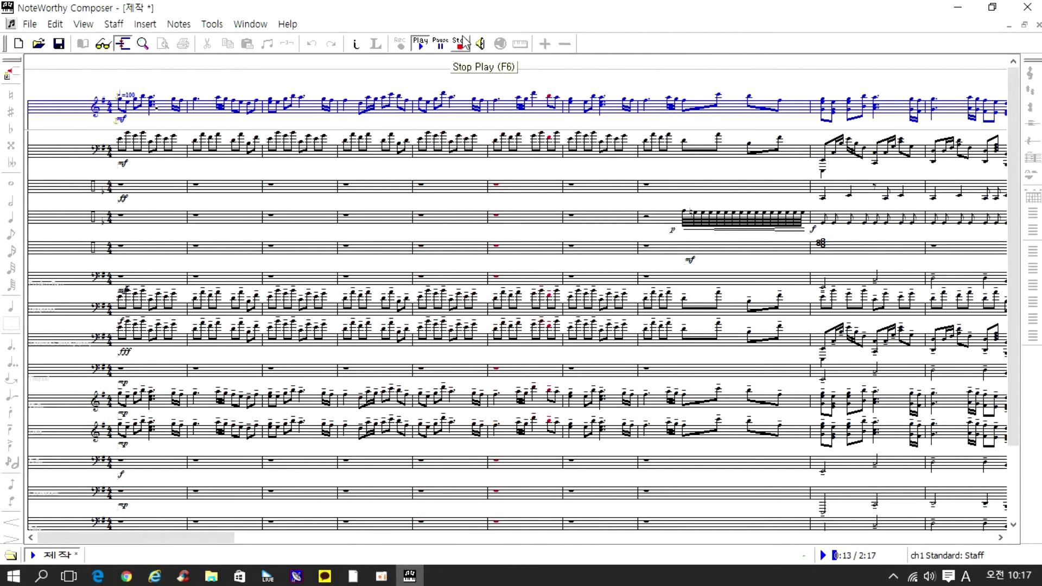
Select the fourth staff while the score plays and stop the playback.
click(826, 259)
click(915, 210)
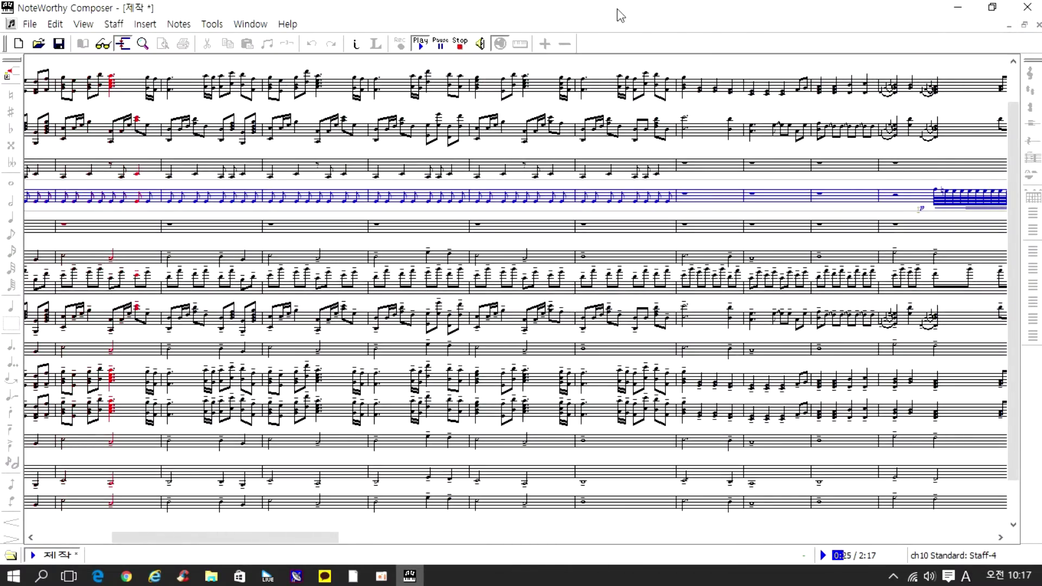
double_click(617, 8)
double_click(617, 9)
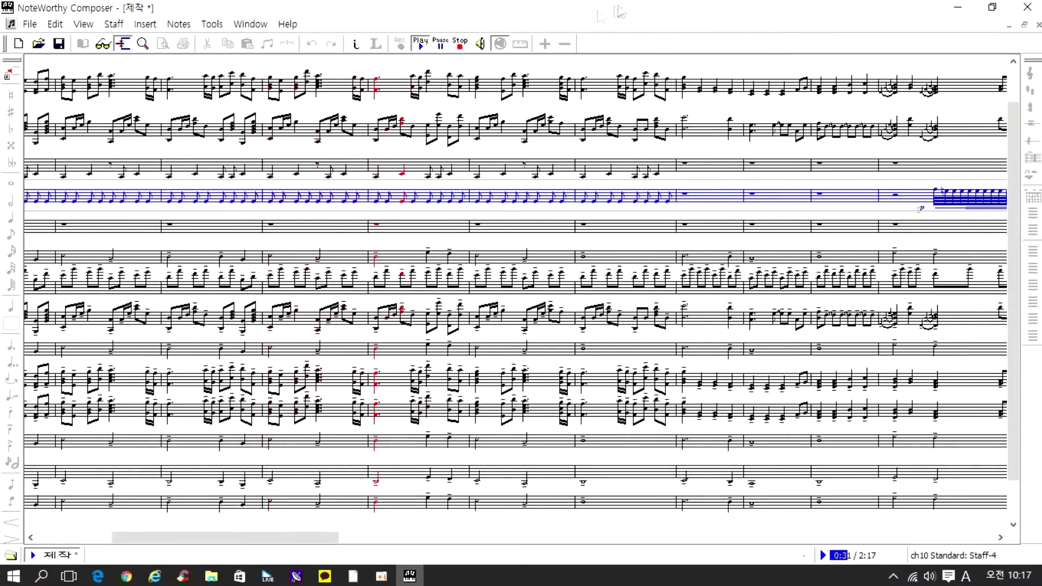
click(459, 44)
Close NoteWorthy Composer without saving the 제작 score and switch to a newly launched Vegas Pro 13.
click(13, 576)
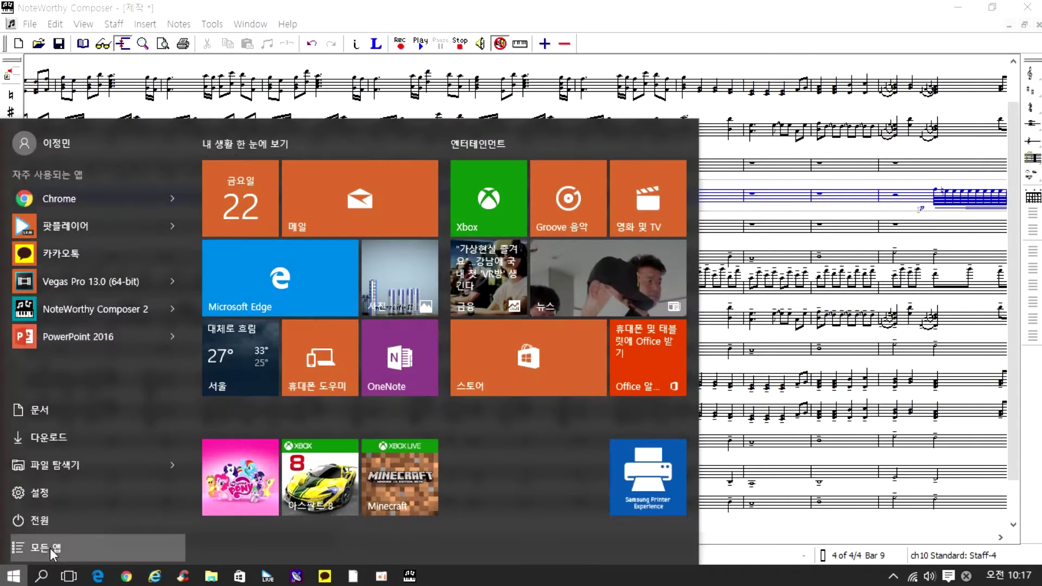
click(50, 547)
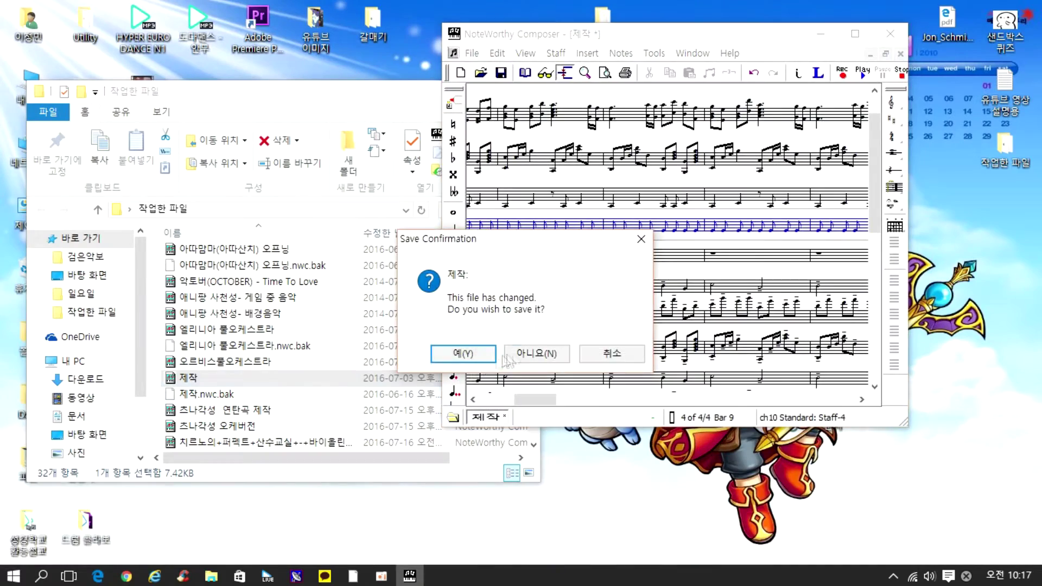
click(508, 355)
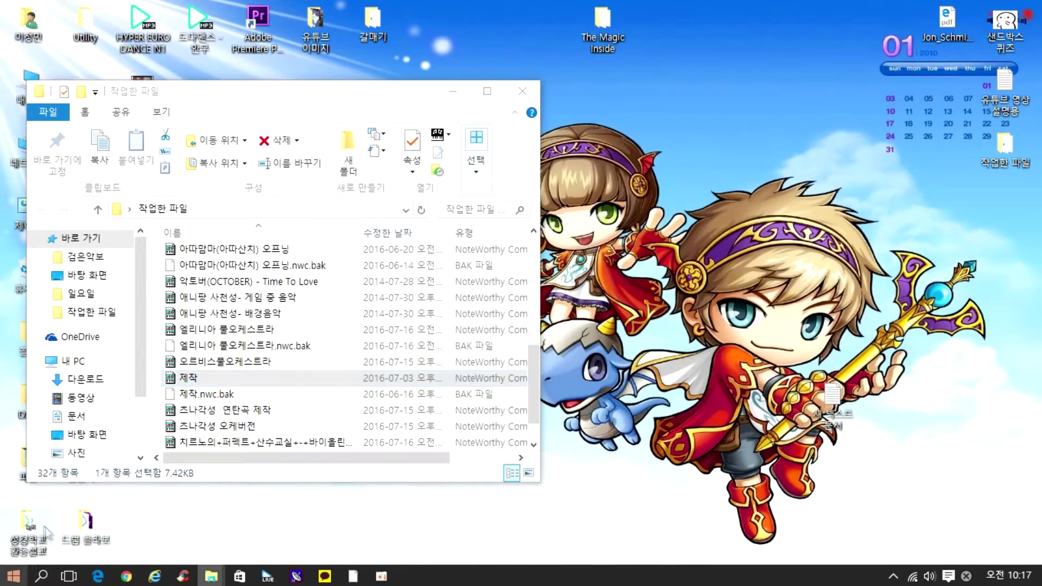
click(13, 576)
click(81, 546)
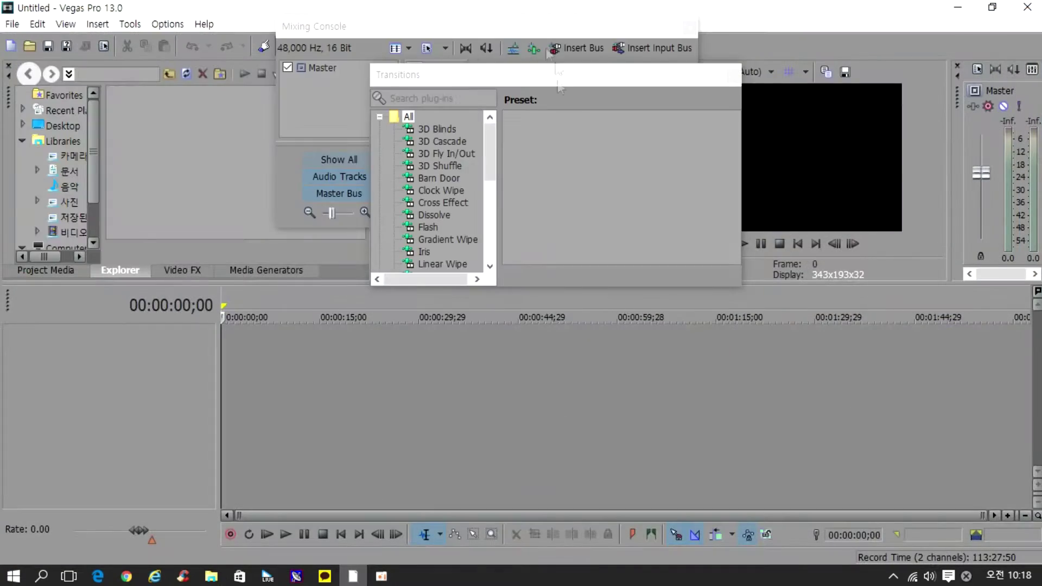
Move the floating Transitions window aside and place the 시퀀스 01_1 video from the 드럼 콜라보 folder at the timeline start.
mouse_move(211, 576)
click(214, 510)
drag(303, 62, 799, 61)
drag(668, 353, 267, 389)
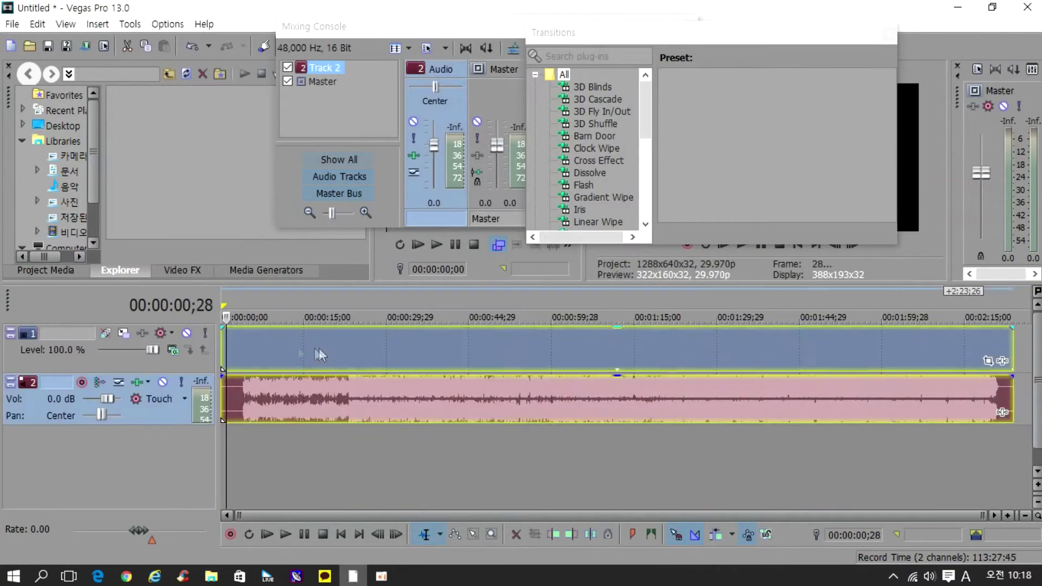
Add the 기생수 video from the 드럼 콜라보 folder on new tracks below the existing clip.
click(211, 575)
click(217, 518)
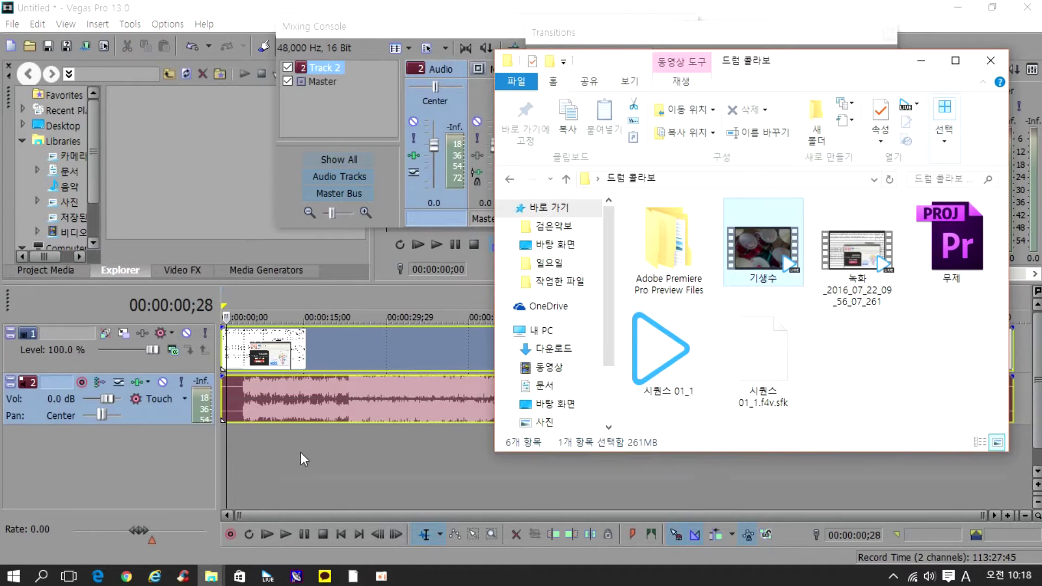
drag(300, 452, 278, 451)
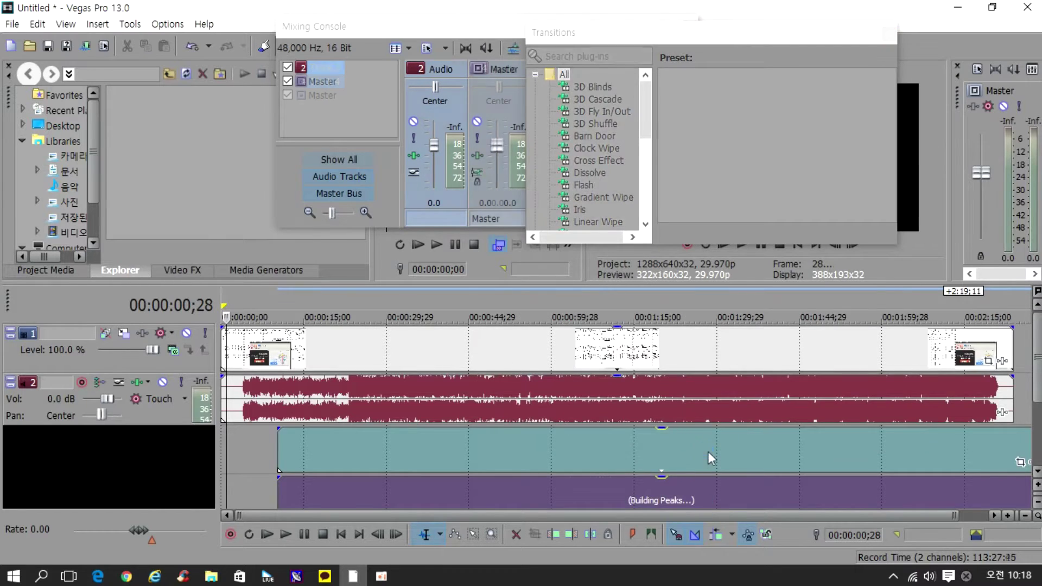
Align the 기생수 clip so its audio matches the 시퀀스 01_1 waveform at 00:00:04;03, and uncover the video preview.
click(252, 315)
scroll(511, 454, up, 10)
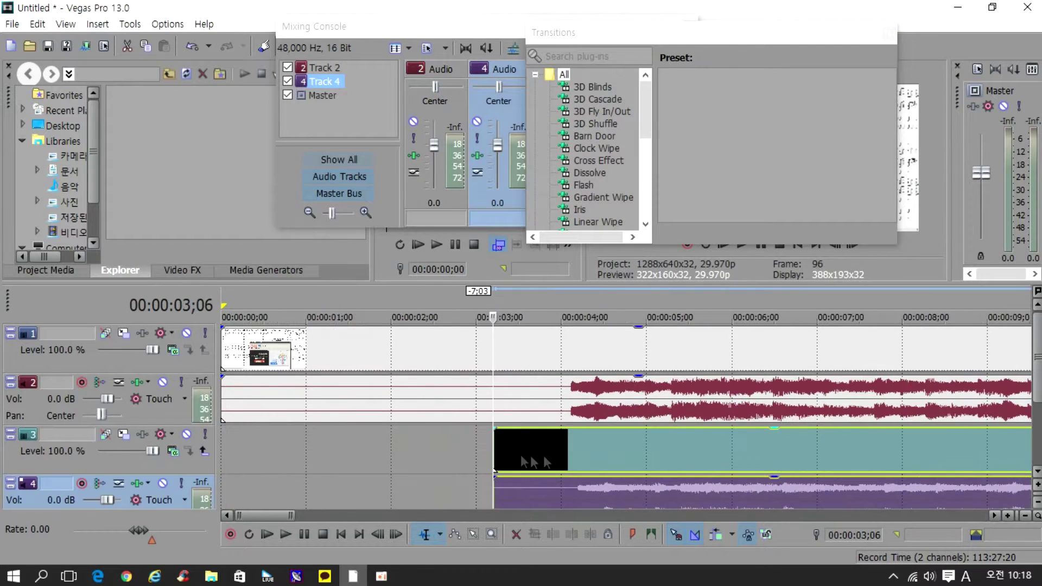
click(569, 303)
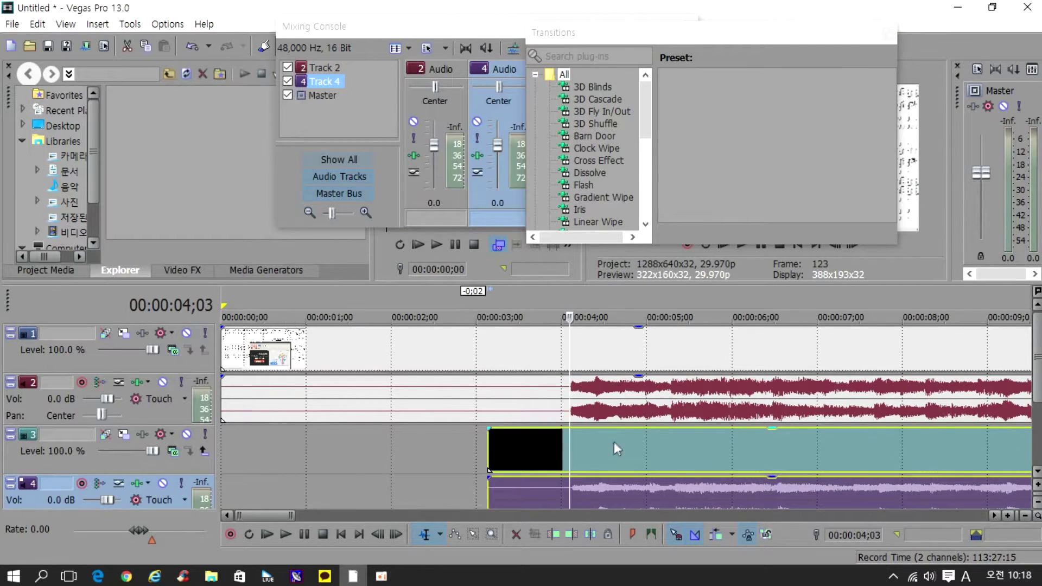
scroll(614, 441, down, 5)
drag(755, 38, 362, 53)
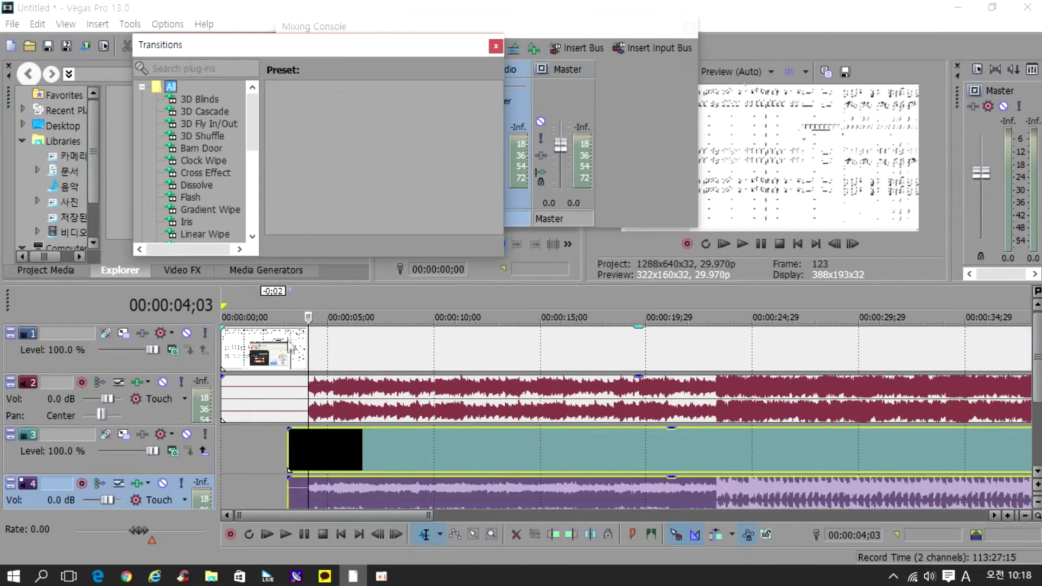
Split the 시퀀스 01_1 clip at the drum clip's start, and split both clips at about 00:00:04;00.
click(290, 348)
click(303, 339)
key(Right)
key(Right)
key(Right)
key(s)
click(302, 445)
key(s)
Crossfade the short 시퀀스 01_1 section into the 기생수 section and lower the opacity of the remaining 시퀀스 01_1 section.
drag(289, 430, 304, 431)
mouse_move(305, 329)
mouse_down()
mouse_move(291, 330)
mouse_move(318, 331)
mouse_up()
click(380, 342)
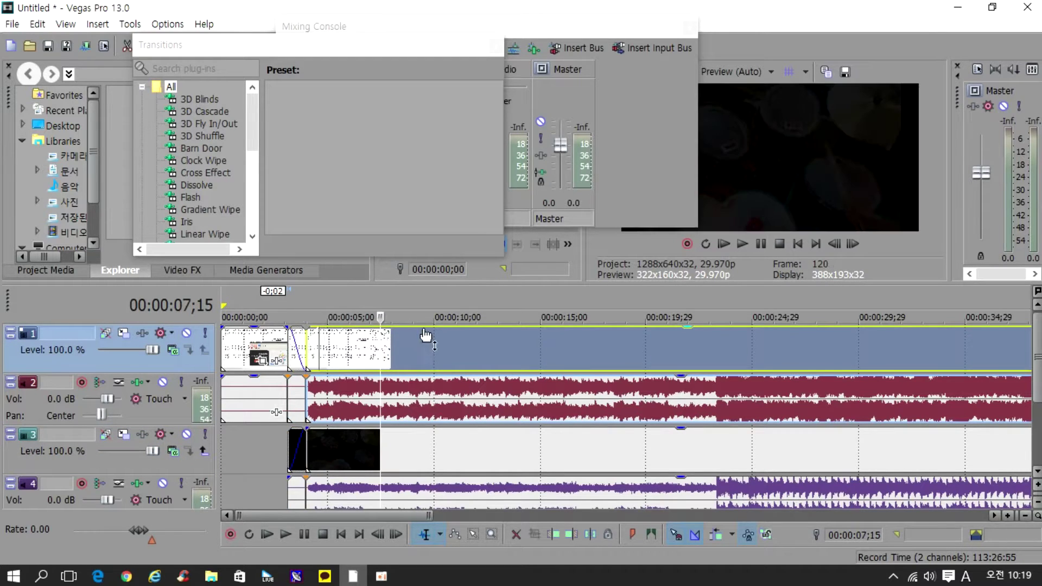
drag(428, 328, 429, 365)
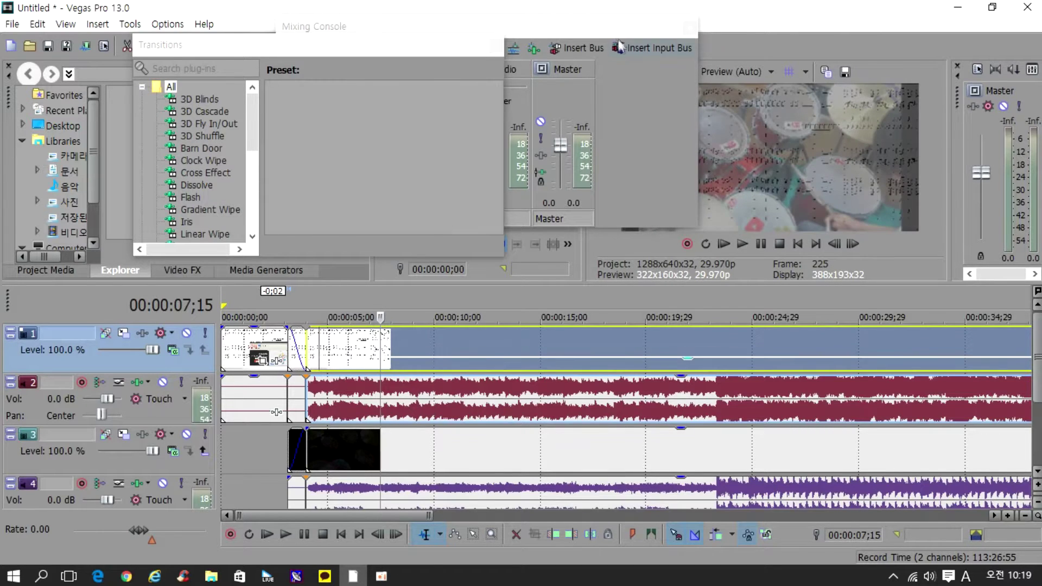
Mute audio track 2 and preview the project from the beginning to about 00:00:06;29.
scroll(365, 467, down, 1)
key(w)
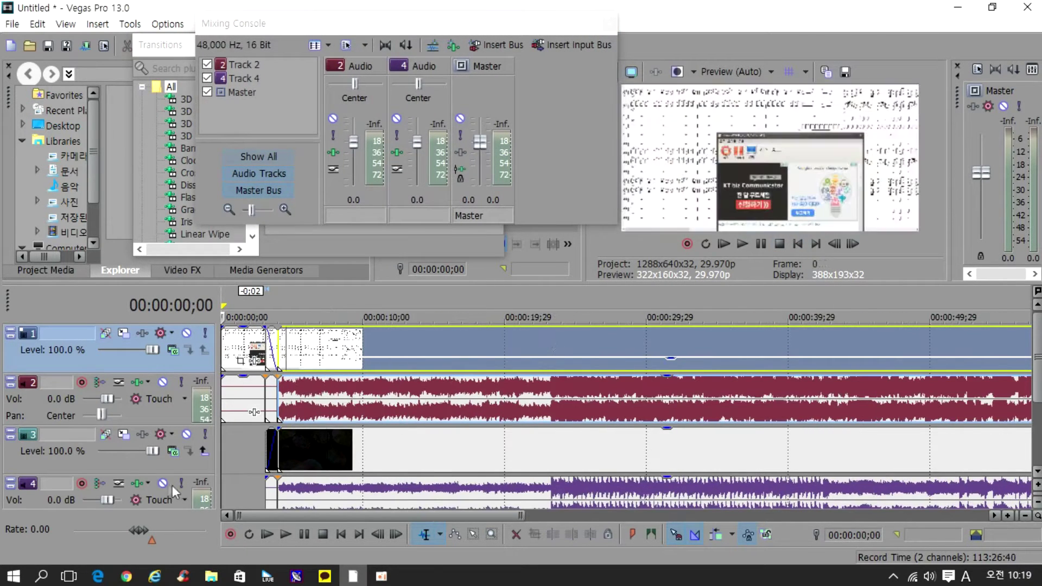
click(164, 382)
key(space)
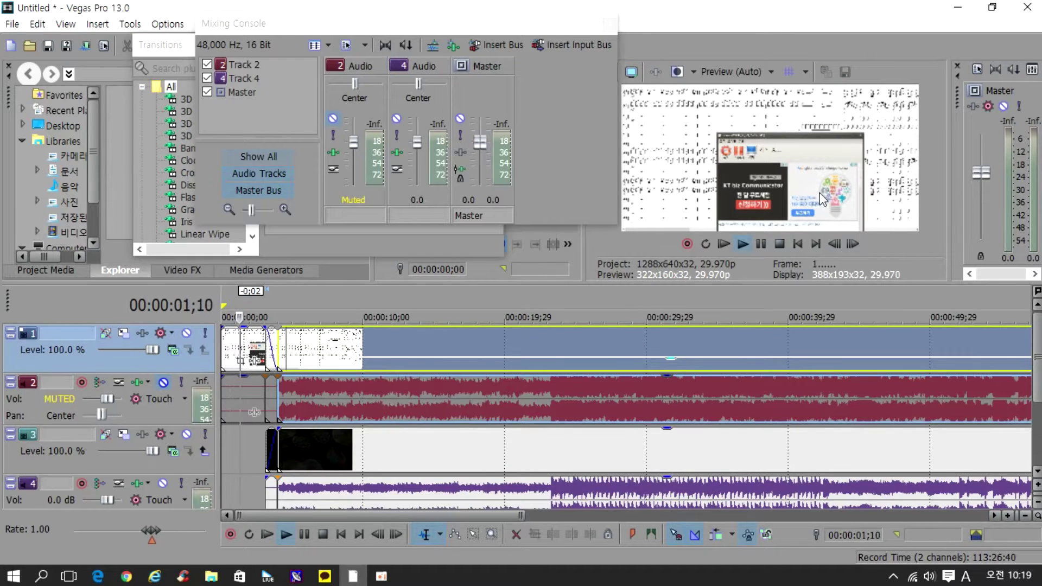
click(762, 245)
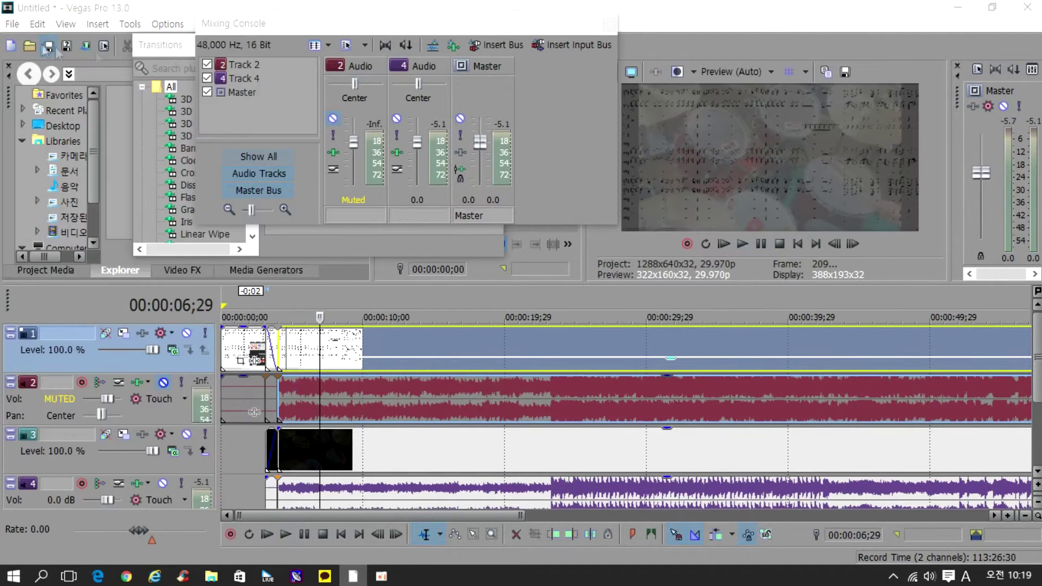
Save the project as Untitled.veg in the 드럼 콜라보 folder.
click(48, 46)
click(542, 110)
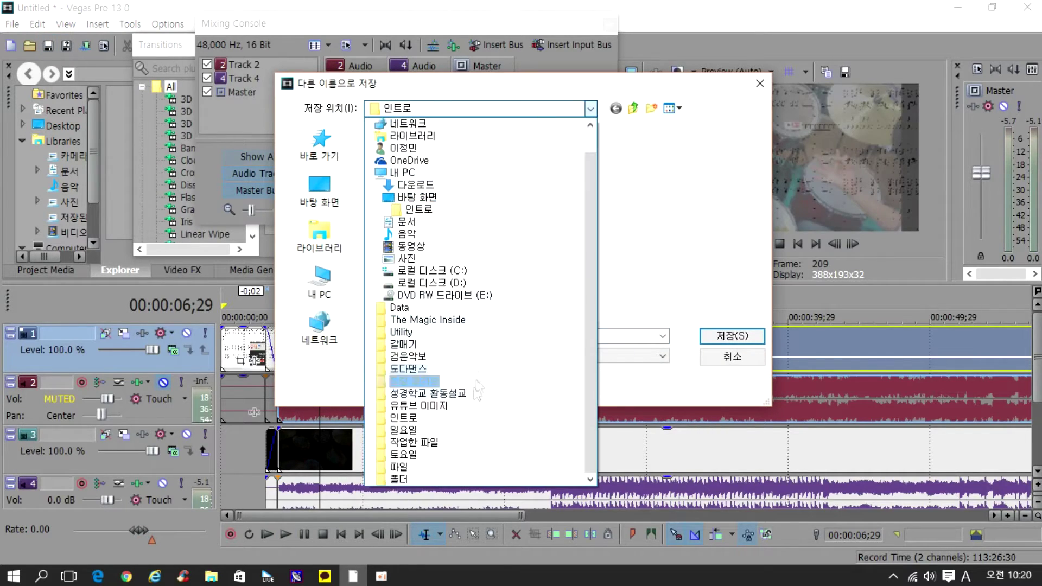
click(472, 383)
click(710, 335)
Minimize the height of all four tracks in the timeline.
click(10, 481)
click(9, 432)
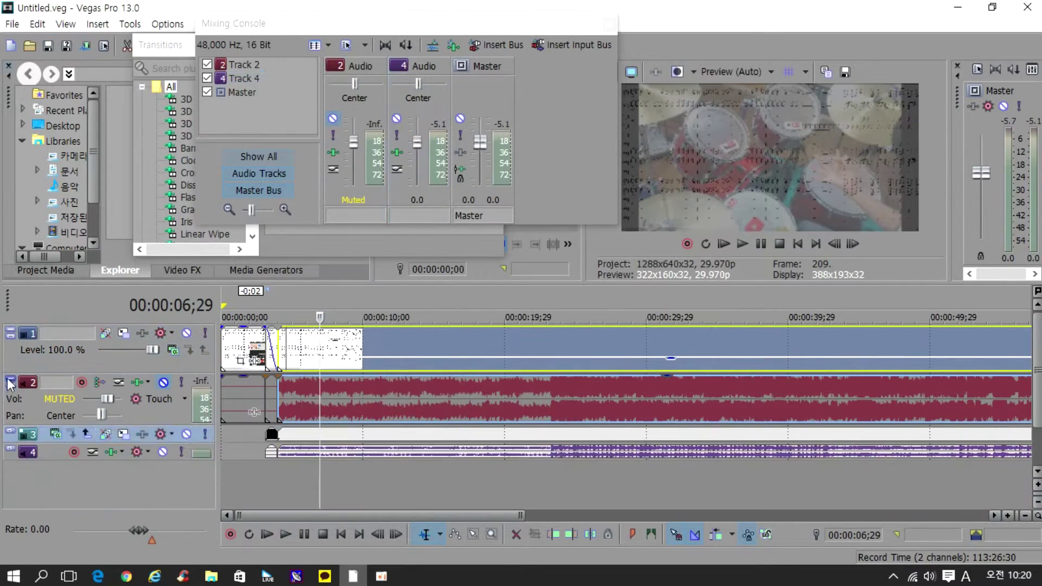
click(10, 379)
click(10, 330)
Switch to File Explorer and open the 인트로 folder on local disk F.
click(212, 575)
click(379, 513)
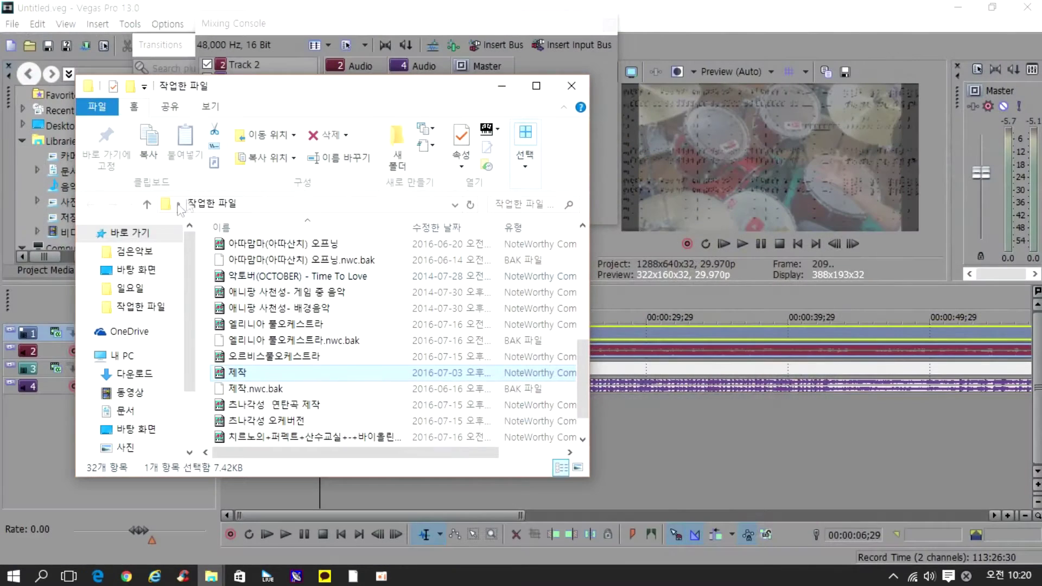
scroll(136, 337, down, 3)
click(150, 423)
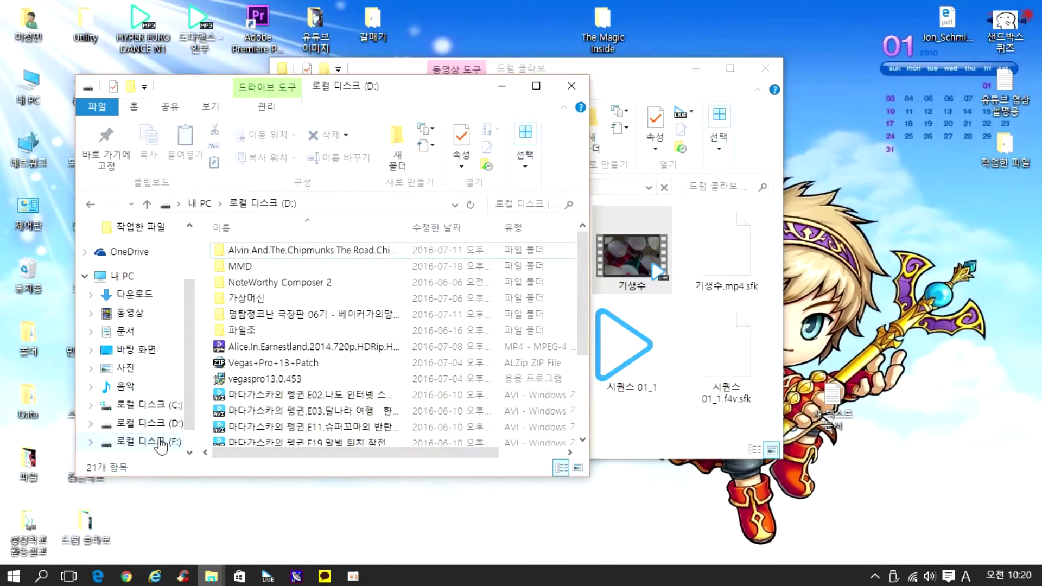
click(150, 441)
scroll(347, 336, down, 3)
click(245, 340)
double_click(253, 337)
Look through the Sv_intro40_by_Velosofy and Sv_intro60_by_Velosofy template folders for a suitable intro.
double_click(287, 266)
key(alt+Left)
double_click(275, 273)
key(alt+Left)
double_click(276, 280)
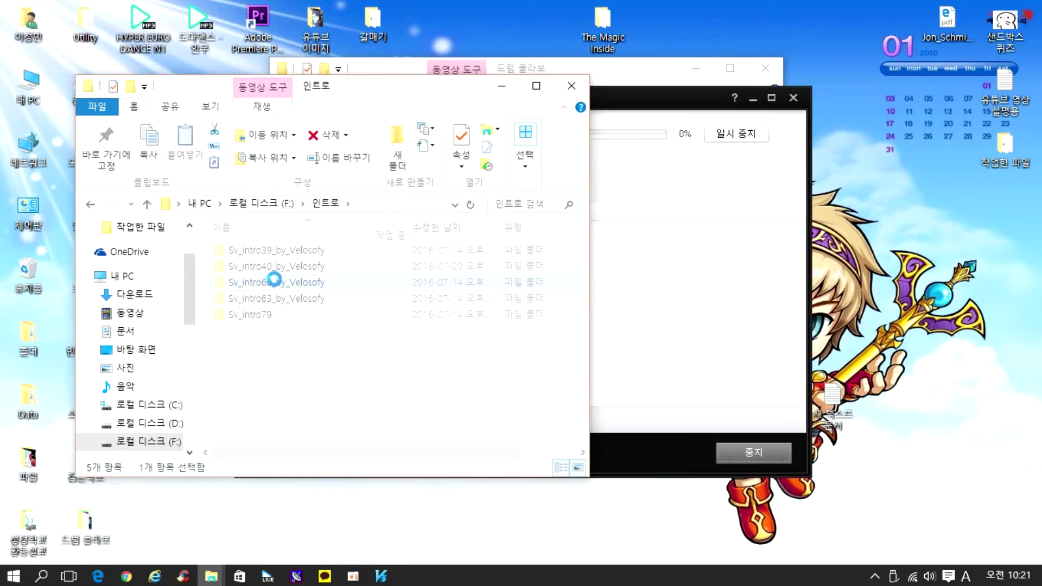
key(alt+Left)
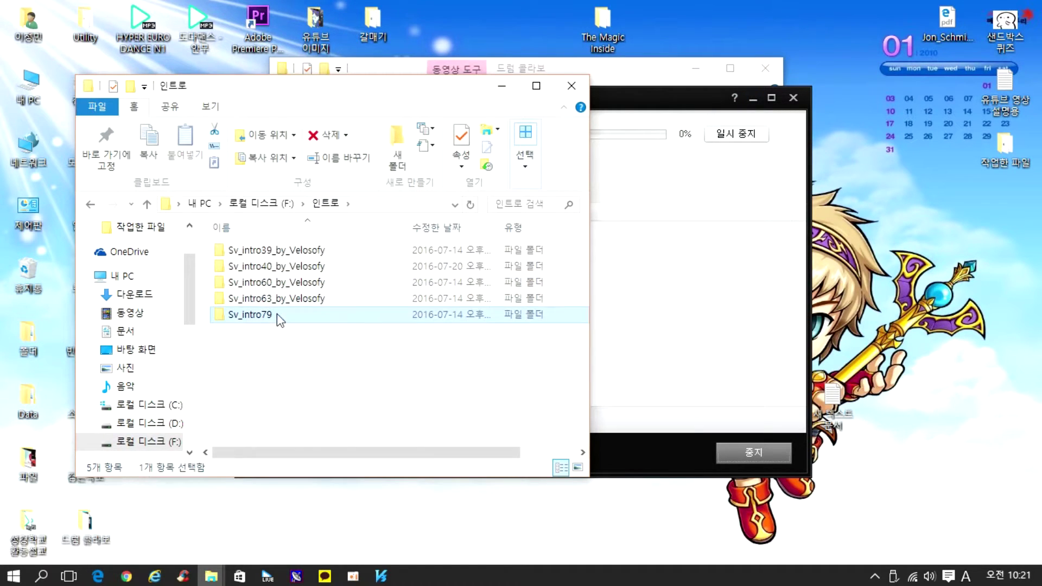
Open the OpenThis Vegas project from the 2dintro79 folder inside Sv_intro79.
double_click(277, 314)
click(180, 144)
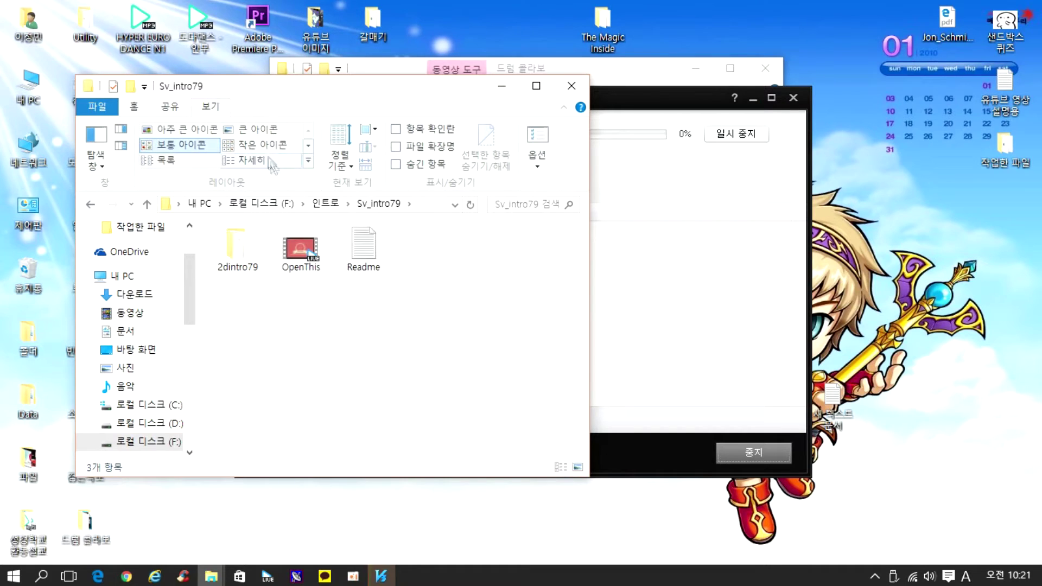
double_click(238, 250)
double_click(271, 314)
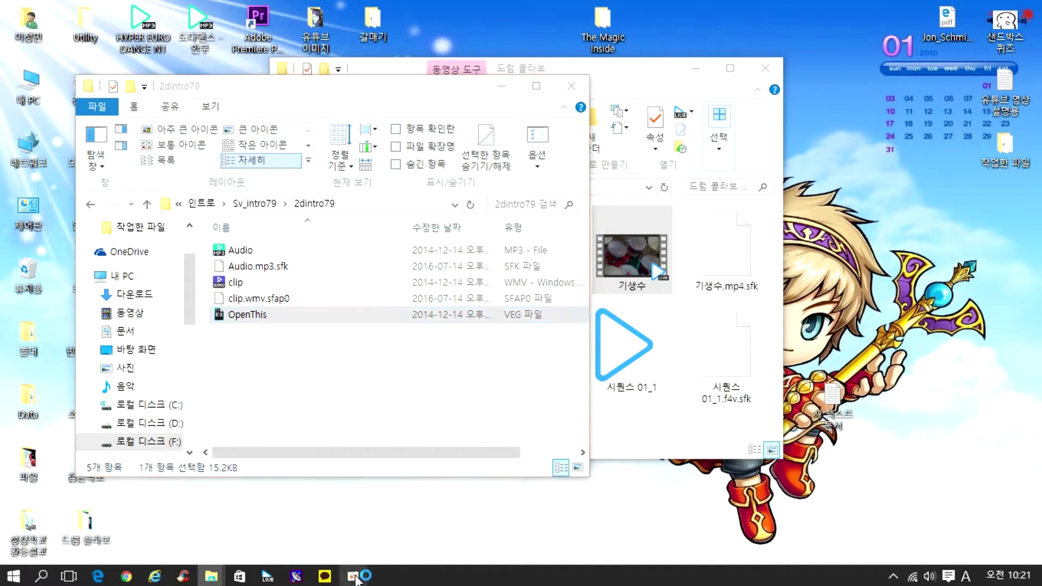
click(353, 576)
click(798, 226)
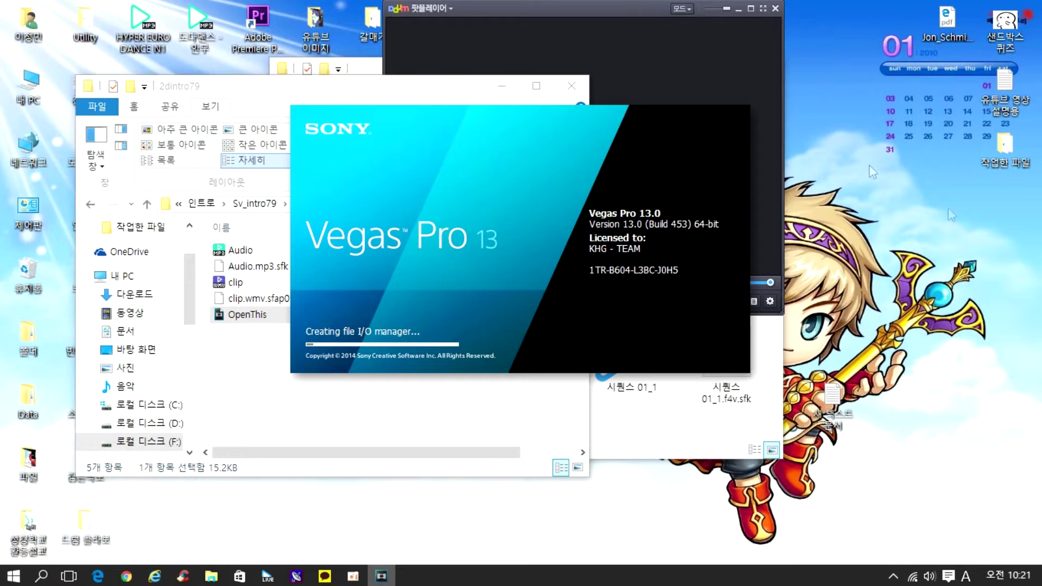
click(738, 9)
click(353, 576)
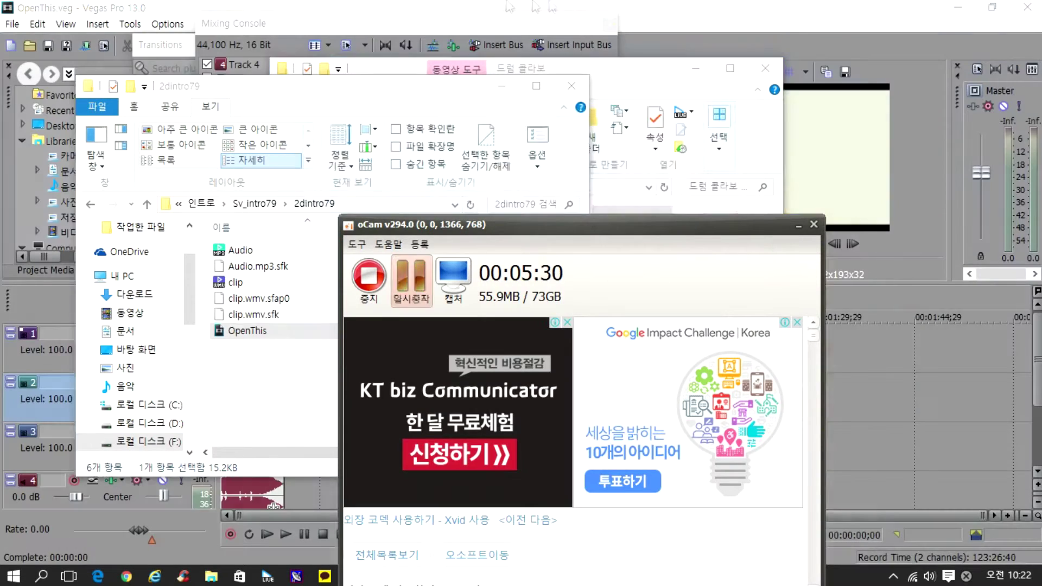
click(795, 227)
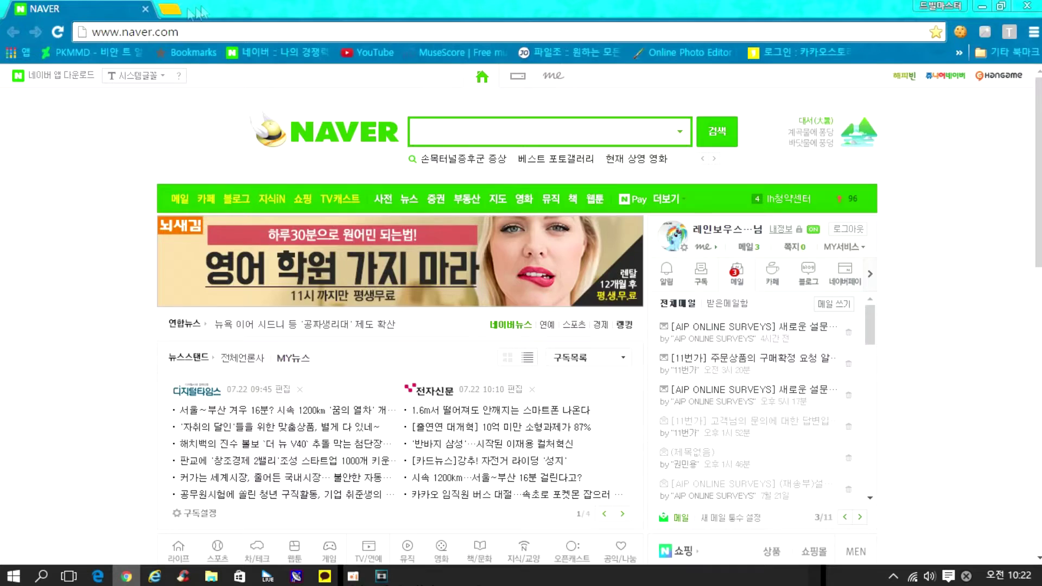
Open YouTube in Chrome, go to the signed-in account's own channel page and copy its web address.
click(391, 54)
click(365, 577)
click(617, 6)
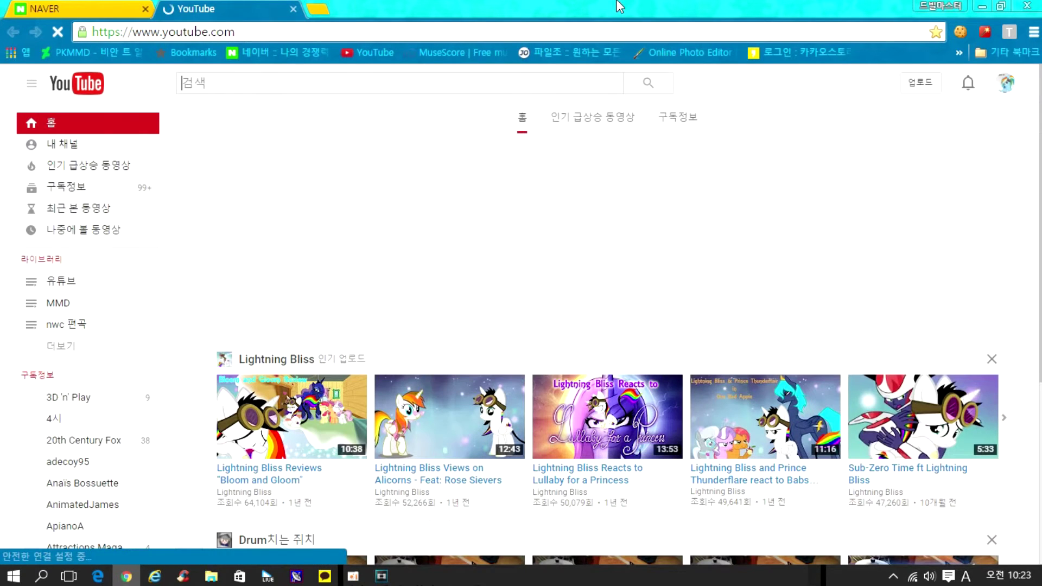
click(73, 146)
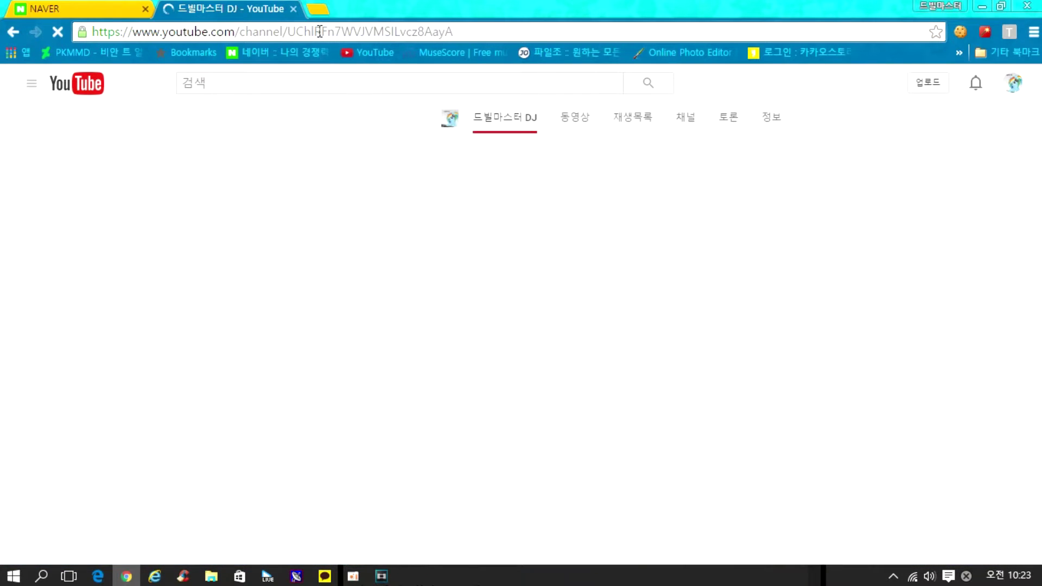
click(322, 32)
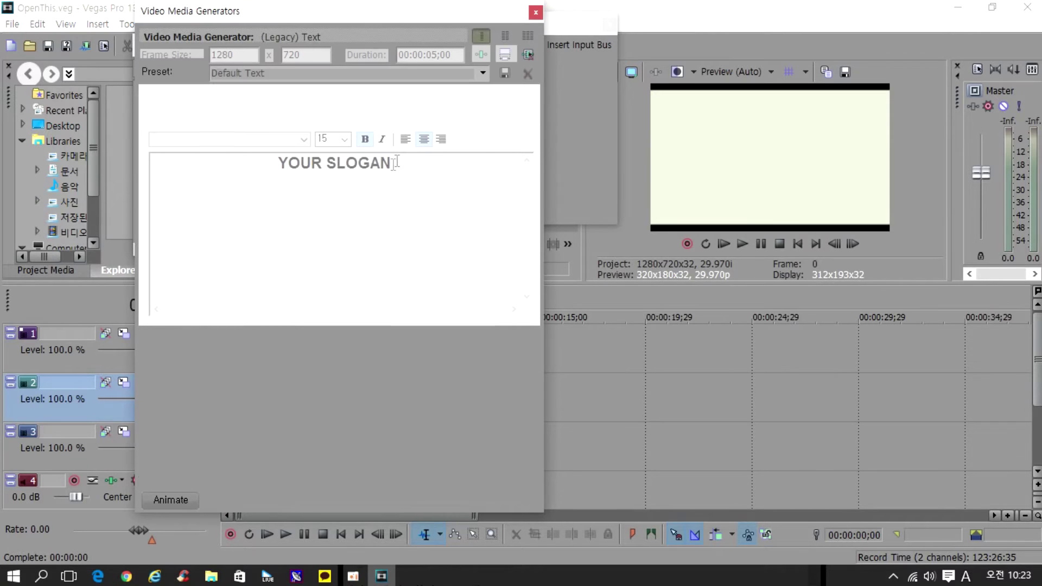
Back in Vegas Pro, replace the intro's YOUR SLOGAN text with the copied YouTube channel address.
text(https://www.youtube.com/channel/UChIRFn7WVJVMSILvcz8AayA)
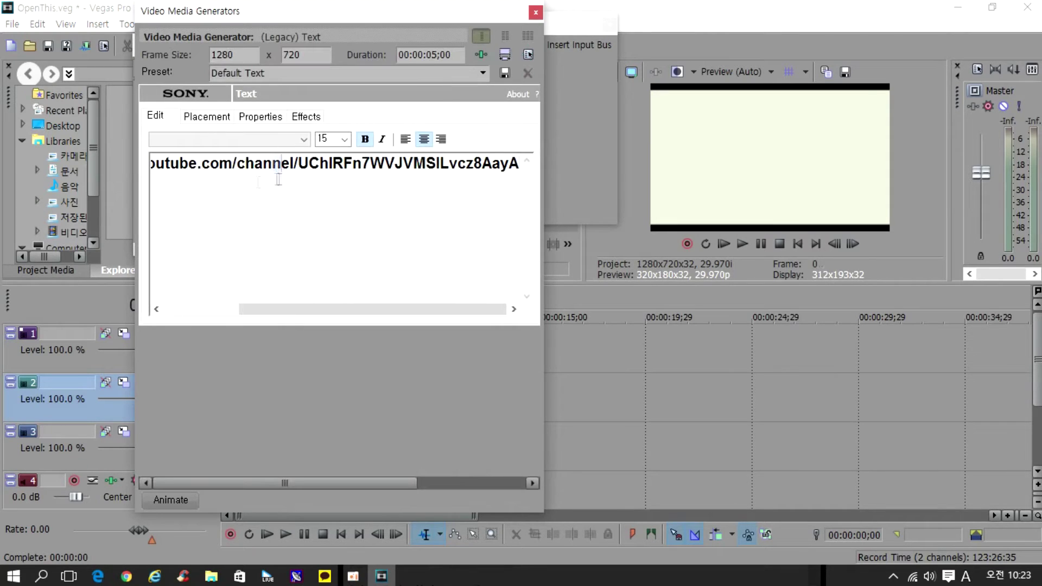
click(231, 164)
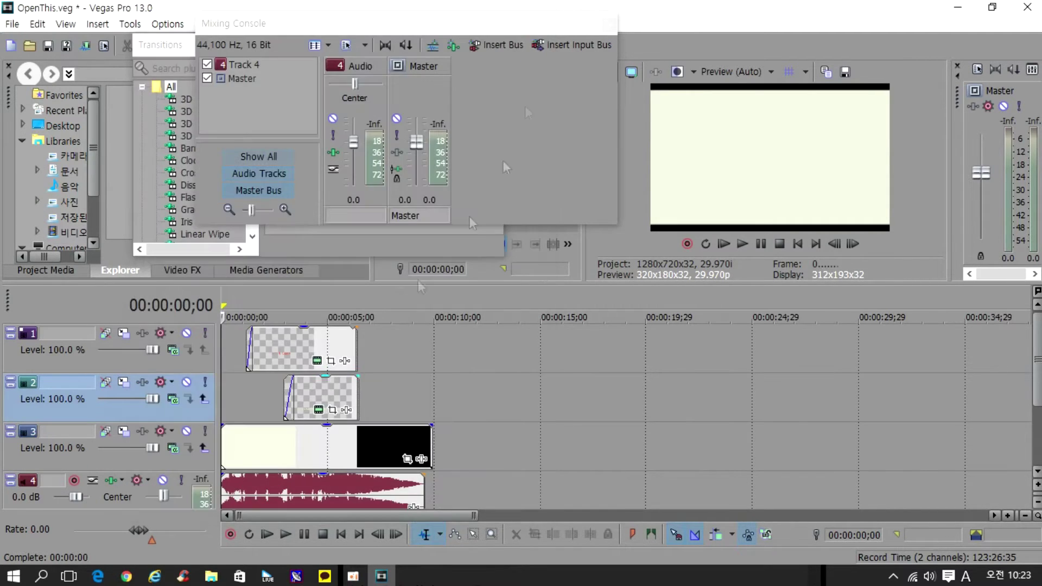
Replace the intro's main title text with "DJ" followed by the channel owner's nickname in Korean.
text(DNJ)
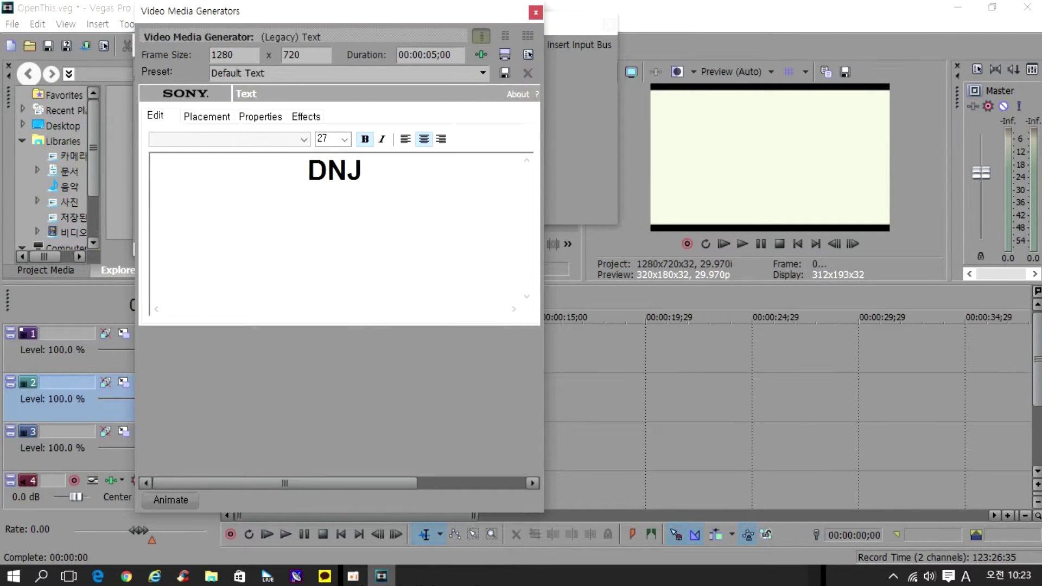
key(Hangul)
text(드빌마스터)
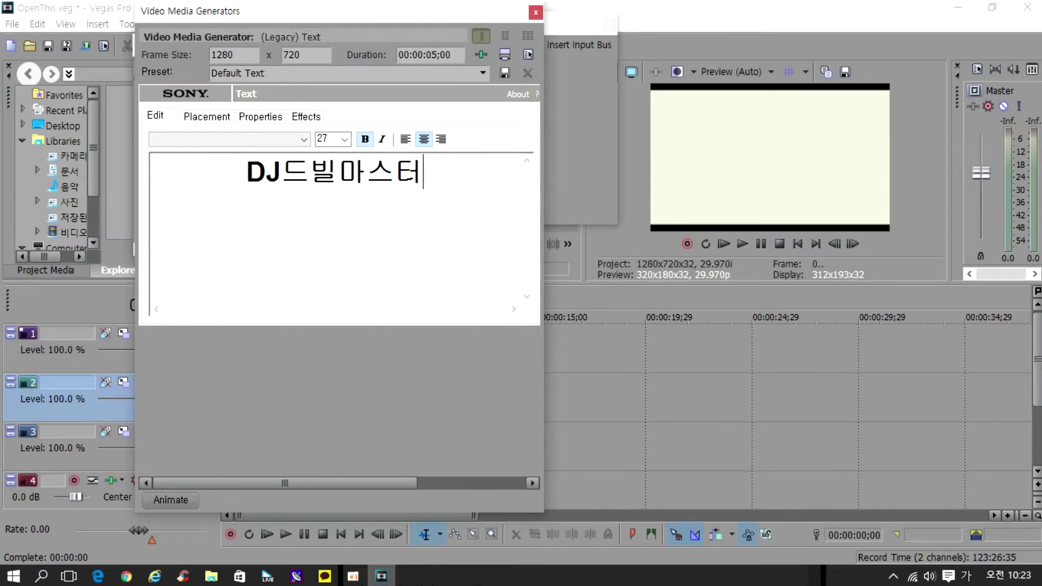
Render the customized intro project as OpenThis into the 드럼 콜라보 folder.
click(536, 13)
drag(270, 307, 423, 313)
click(12, 23)
click(70, 139)
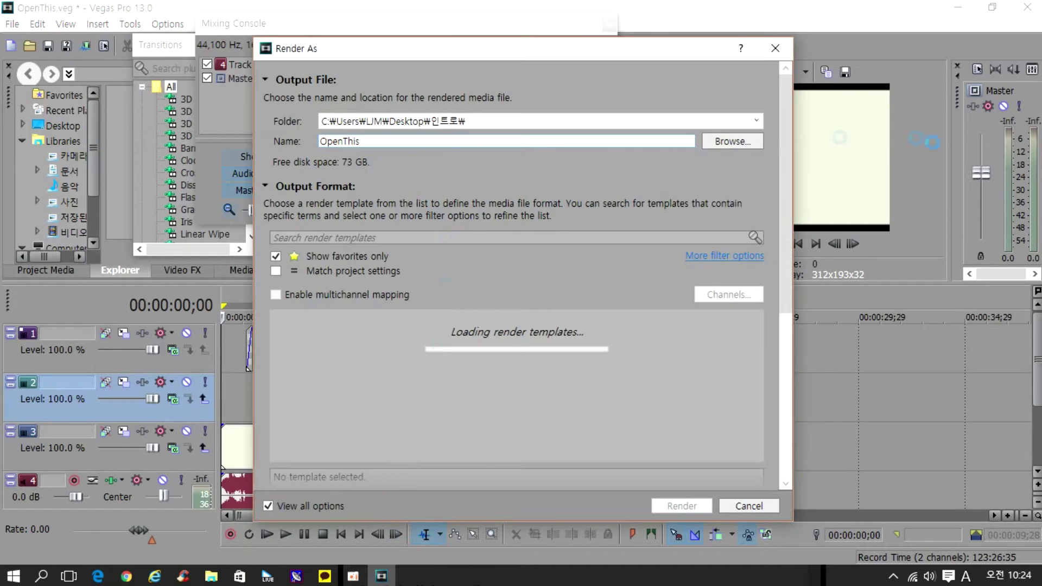
click(715, 138)
click(445, 129)
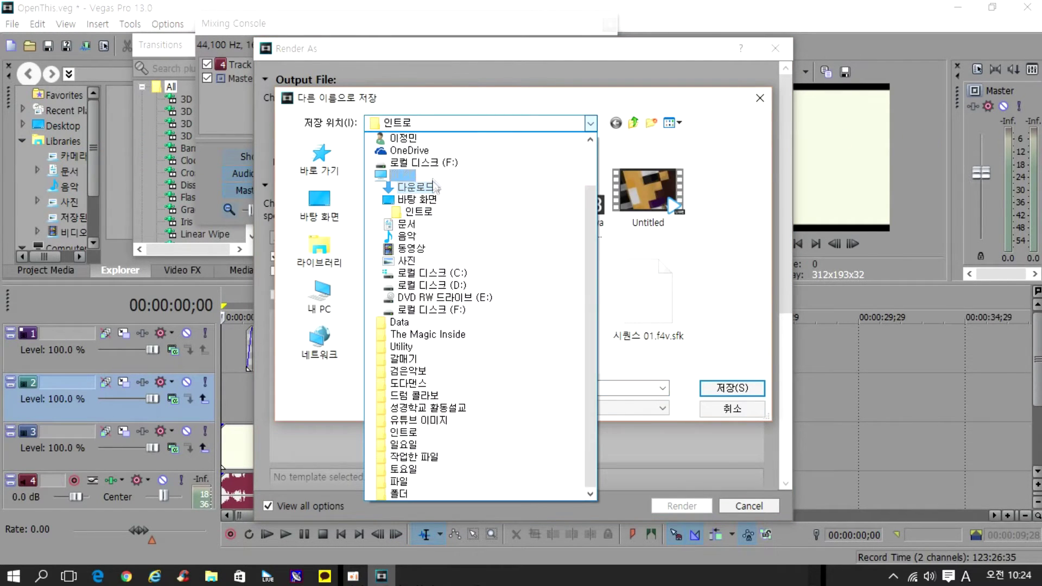
click(441, 391)
click(732, 387)
click(682, 506)
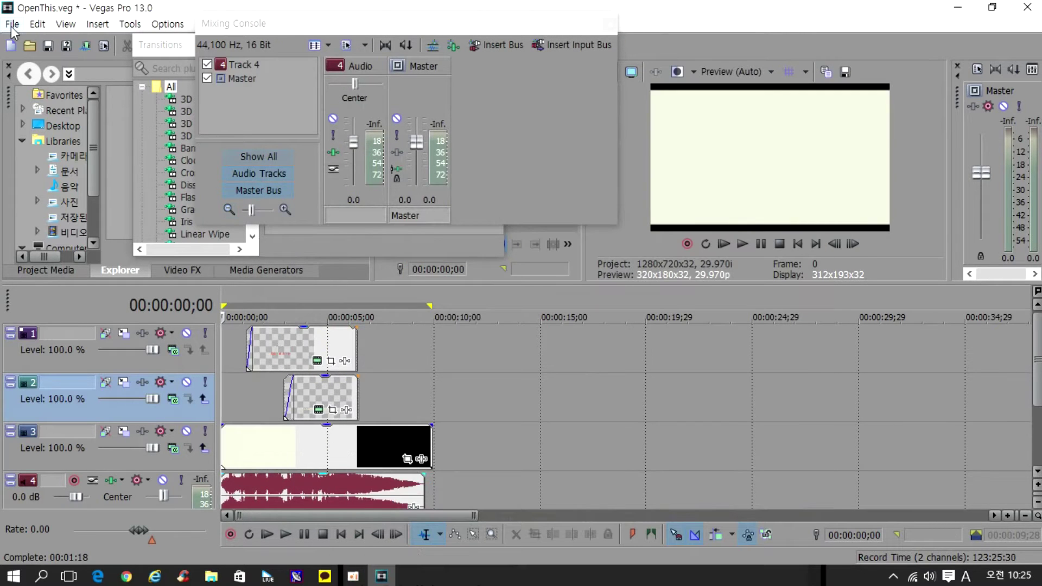
Open the Untitled Vegas project from the 드럼 콜라보 folder on the desktop.
click(12, 25)
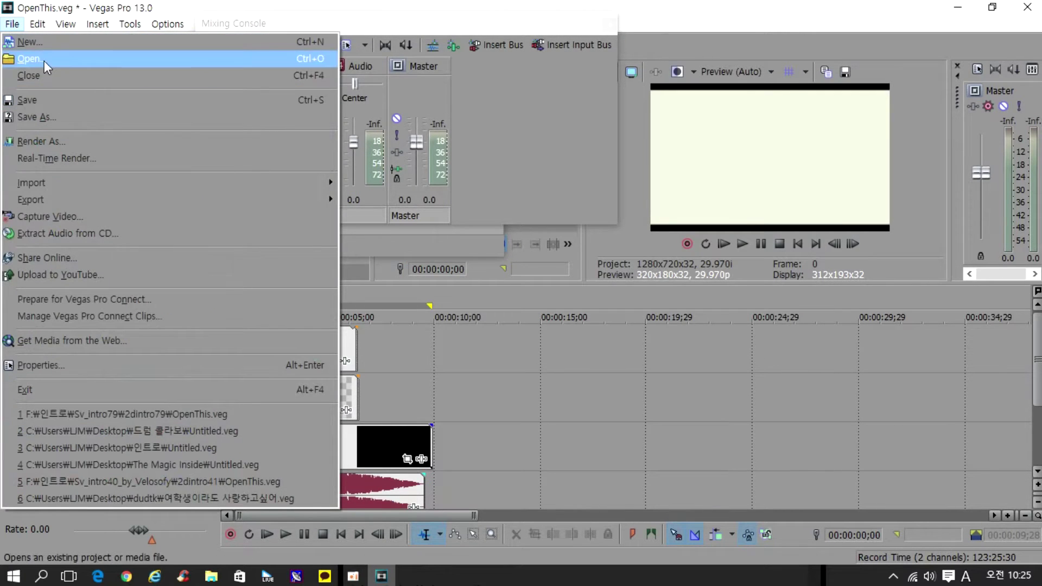
click(44, 60)
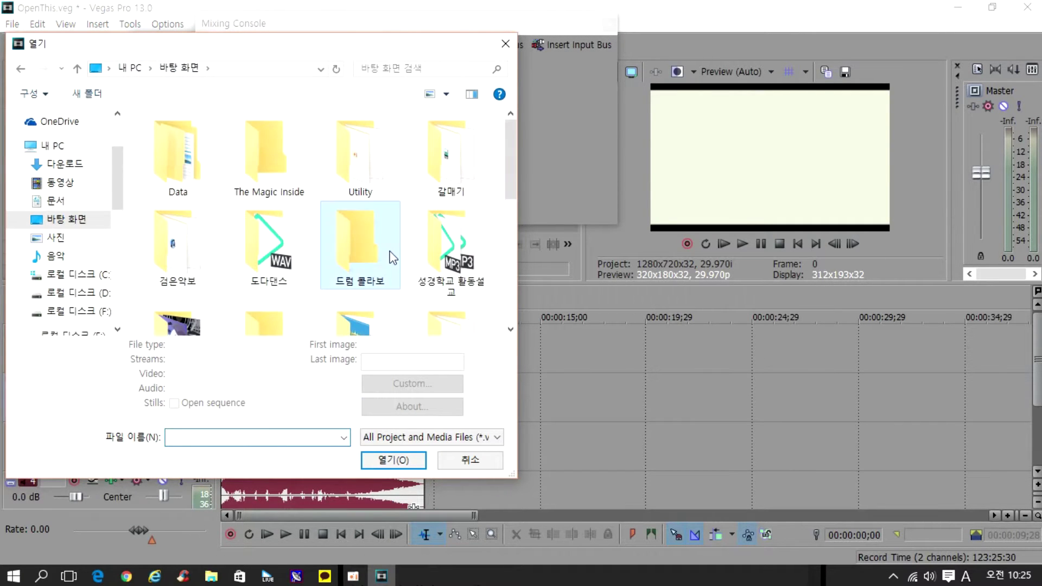
double_click(389, 249)
double_click(350, 158)
click(481, 246)
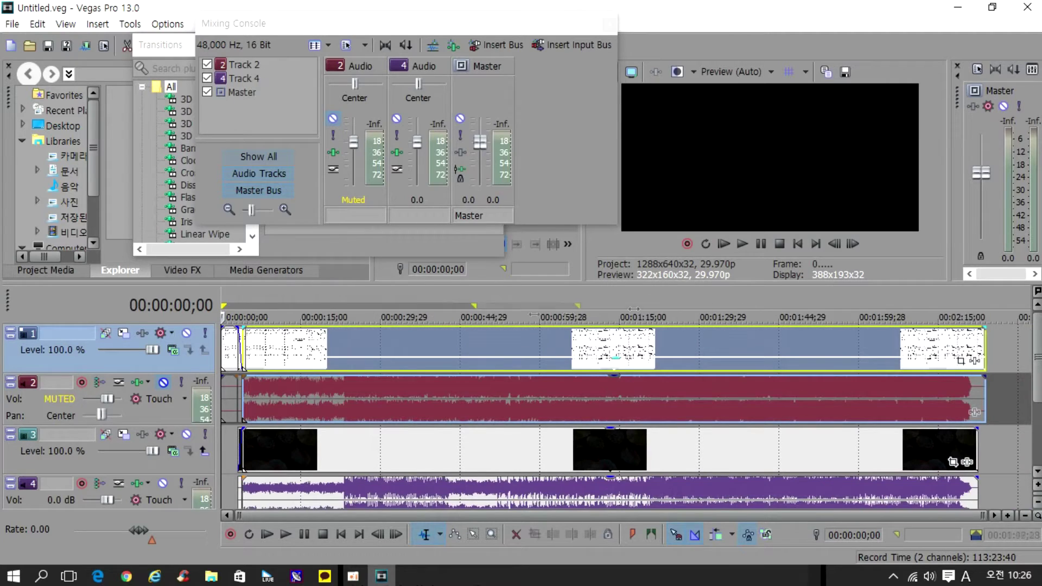
Render the combined score and drum project to a video file.
click(12, 24)
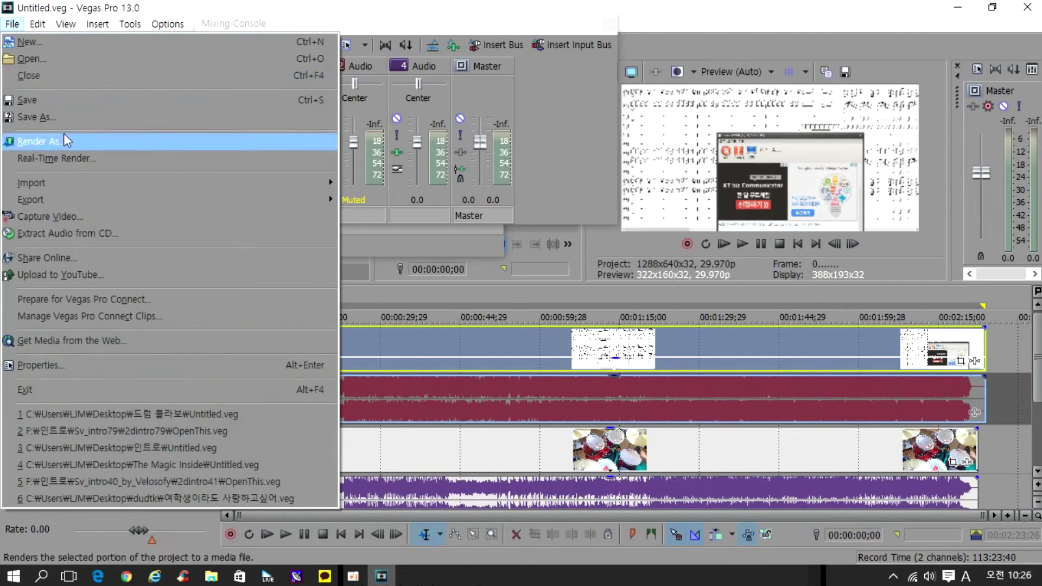
click(60, 140)
click(680, 506)
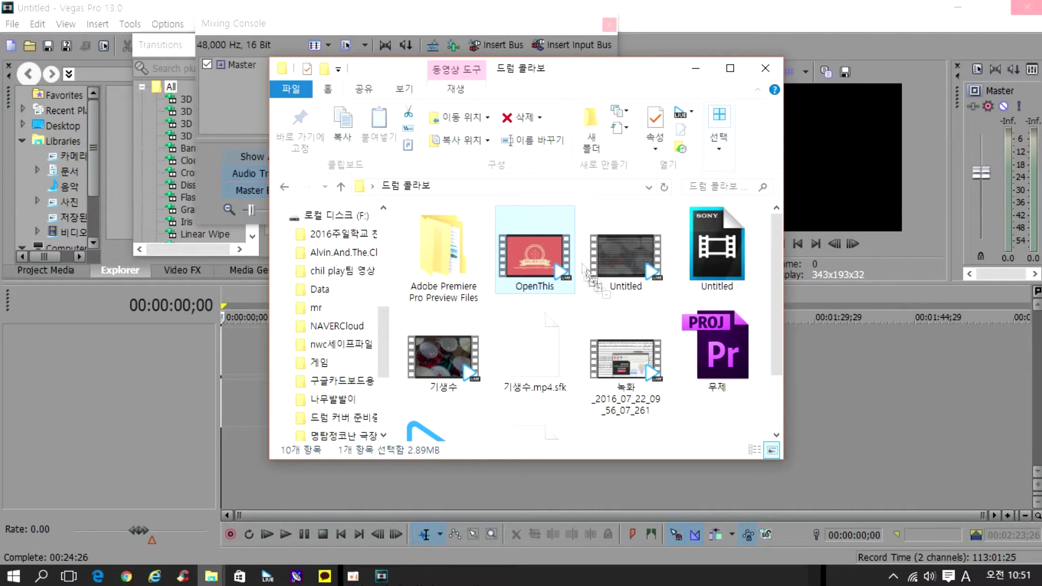
Place the rendered OpenThis intro at the timeline's start and the rendered Untitled video on tracks beneath it, beginning near the intro's end.
click(600, 7)
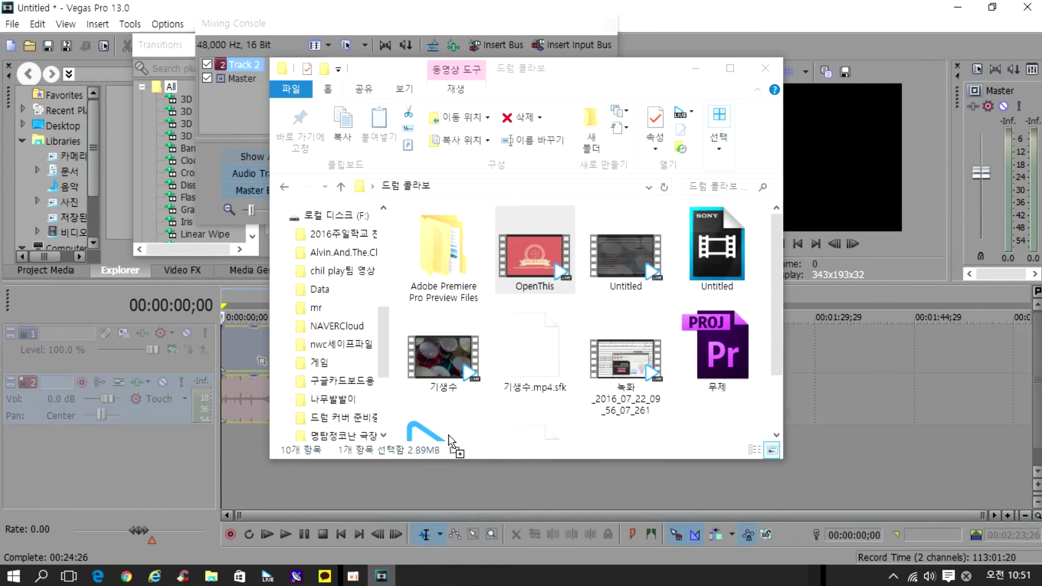
click(305, 460)
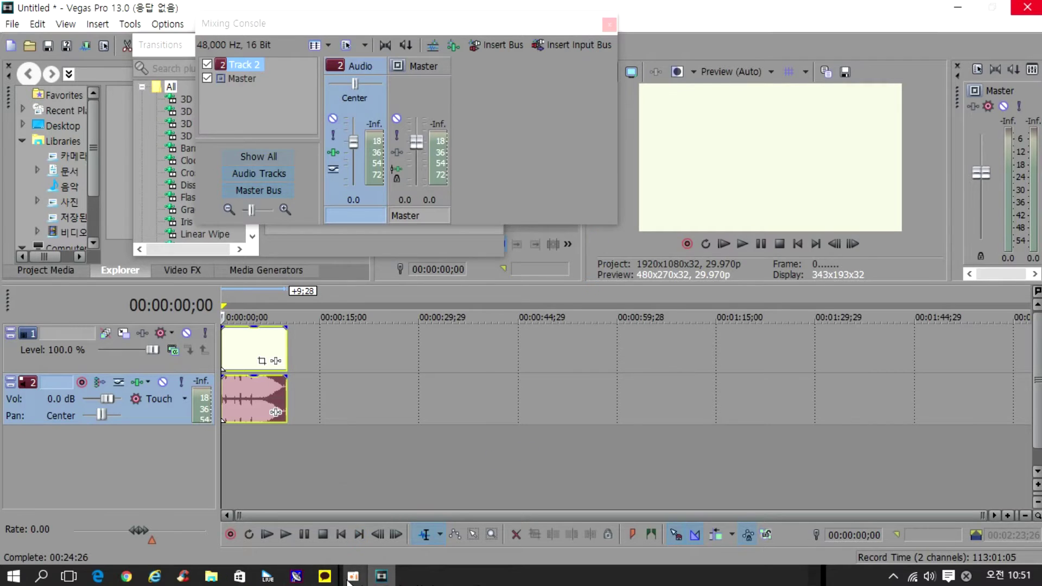
click(211, 577)
drag(717, 255, 318, 445)
scroll(402, 396, up, 8)
drag(252, 516, 274, 523)
drag(710, 450, 694, 450)
Fade out the end of the intro's video and audio, and fade in the start of the collaboration's video and audio.
drag(650, 378, 613, 383)
click(651, 329)
drag(650, 329, 604, 335)
drag(615, 430, 650, 426)
drag(616, 478, 652, 479)
Place the playhead at 00:02:31;28 near the video's end and move the floating Mixing Console and Transitions windows aside.
scroll(741, 417, down, 7)
drag(538, 515, 956, 523)
click(772, 298)
click(849, 300)
click(886, 304)
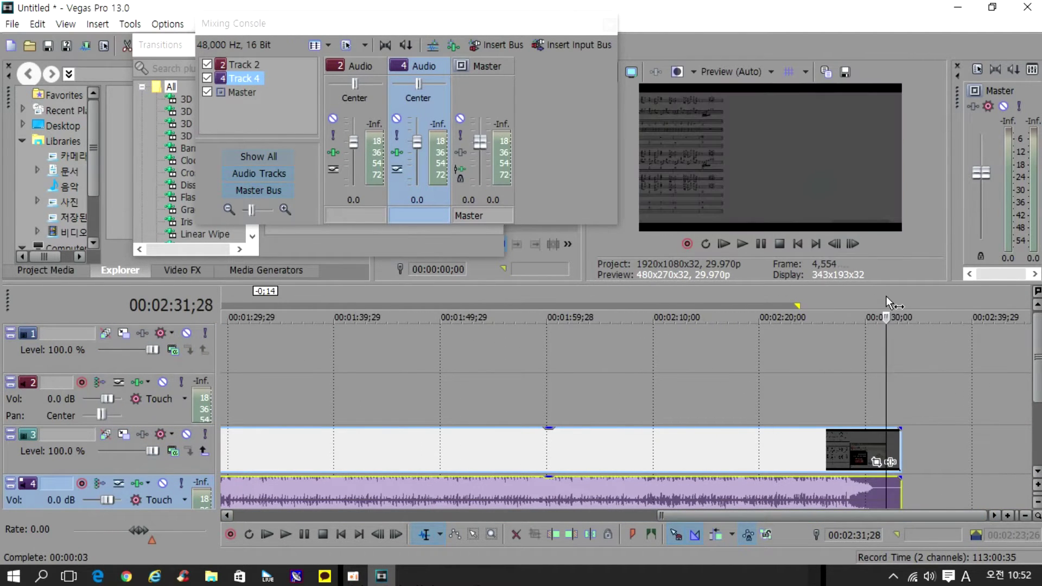
drag(698, 516, 762, 516)
drag(234, 24, 511, 46)
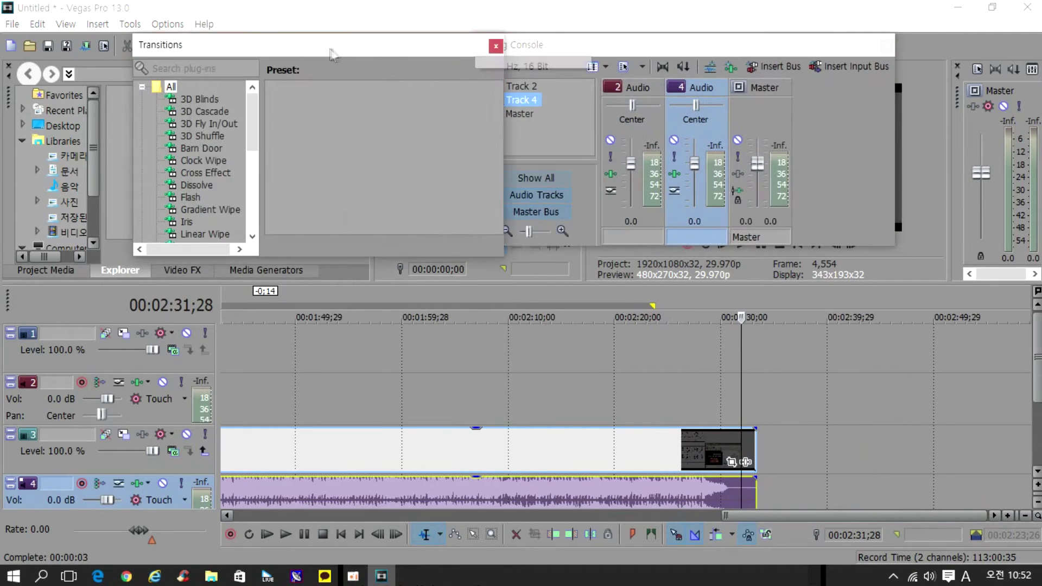
drag(335, 51, 461, 60)
Add a Scrolling on Transparent credit roll on track 1 right after the main video's end and set its title to 노래.
click(266, 269)
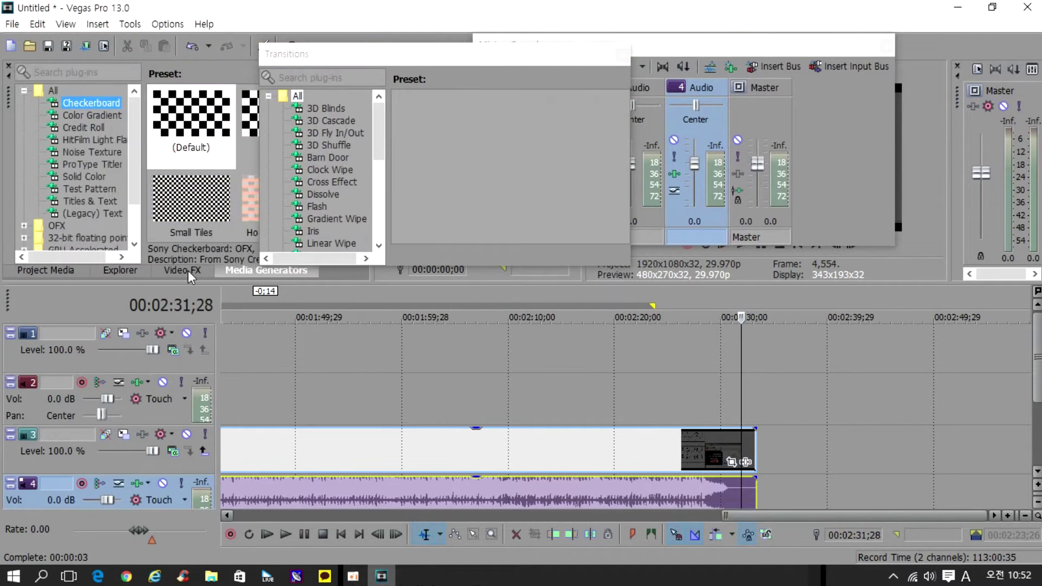
click(83, 139)
click(119, 153)
click(115, 166)
click(92, 188)
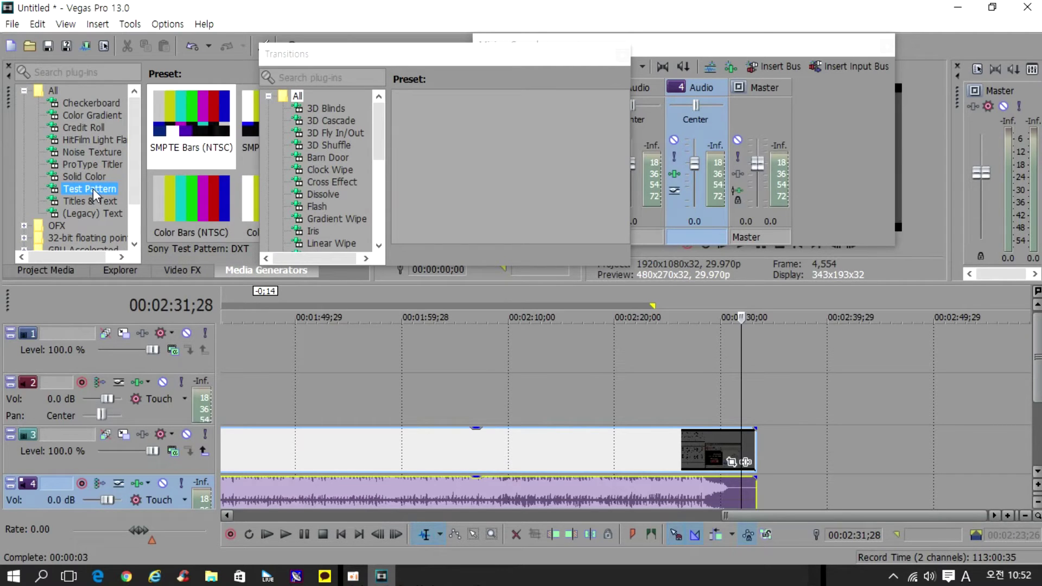
click(97, 203)
click(91, 152)
click(91, 103)
click(83, 127)
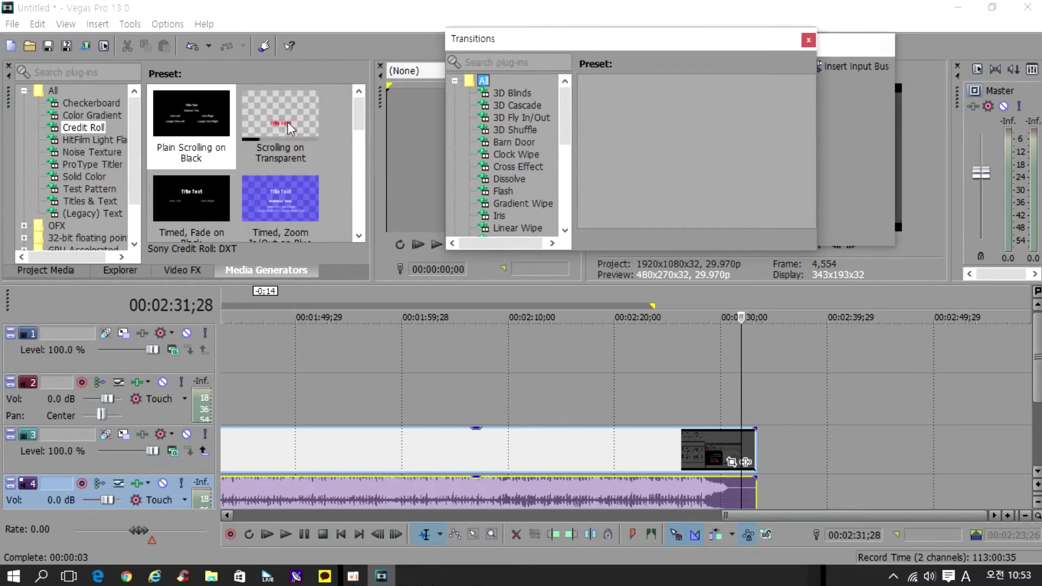
drag(279, 116, 758, 353)
click(246, 170)
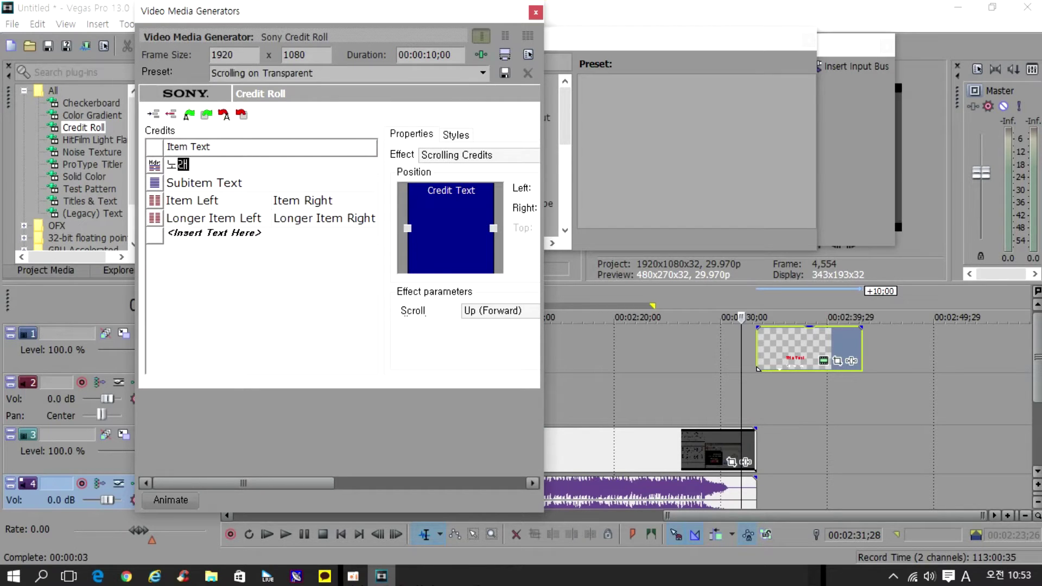
In Chrome, open the Parasyte(기생수) OST - Next To You video from the channel's uploads to find its title.
click(126, 576)
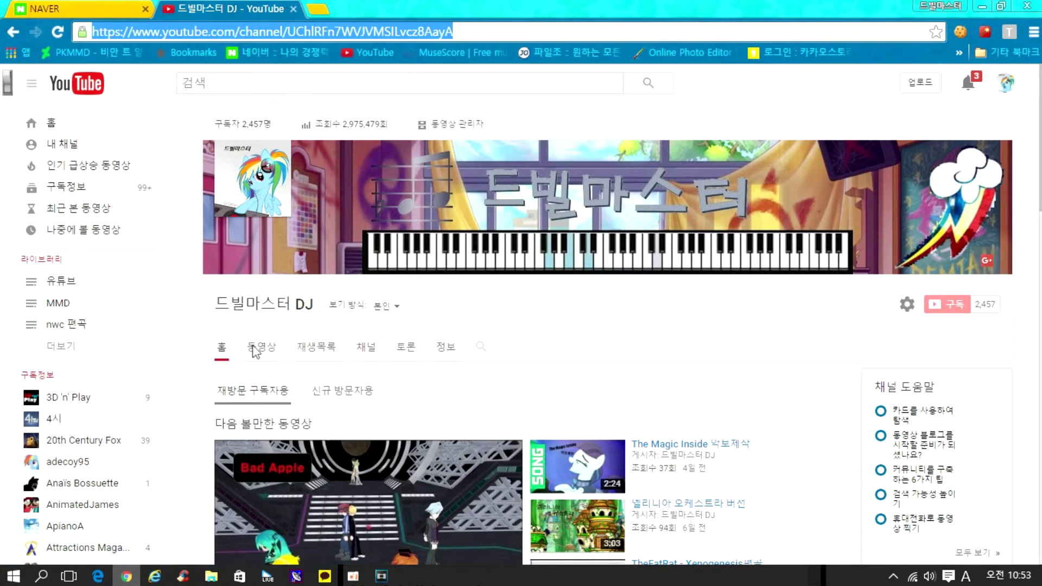
click(270, 354)
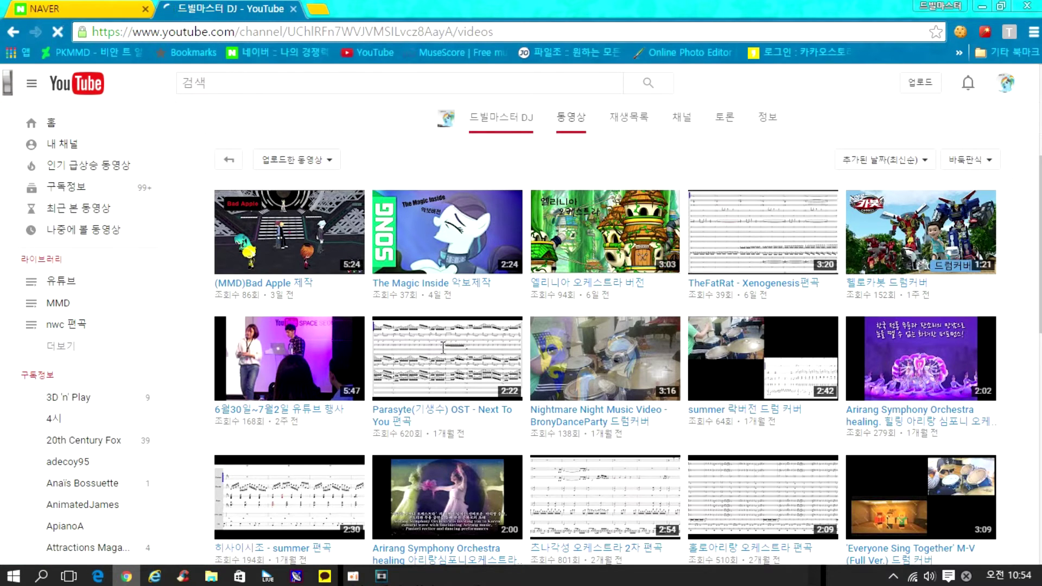
click(381, 577)
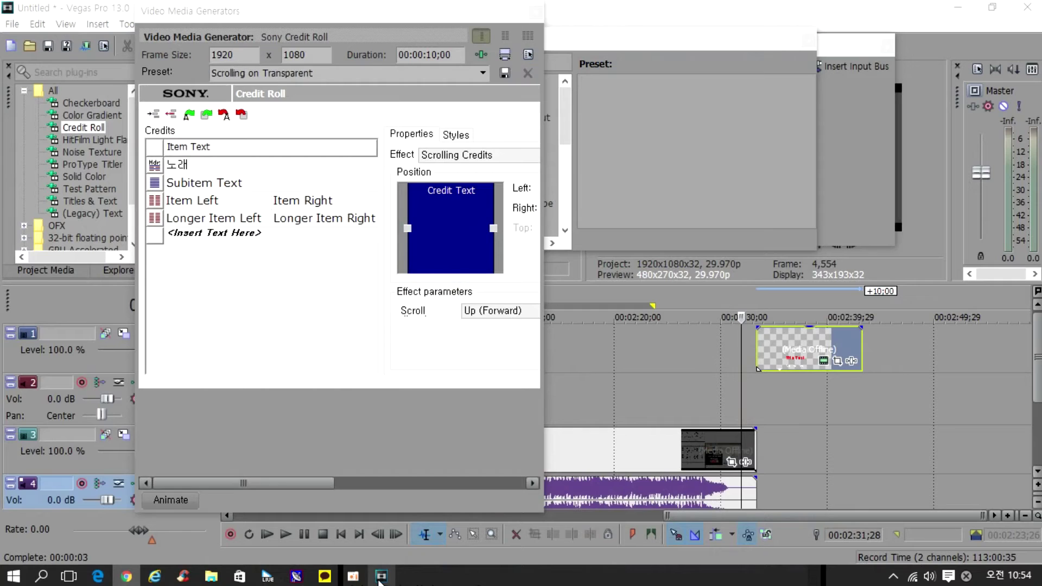
click(127, 576)
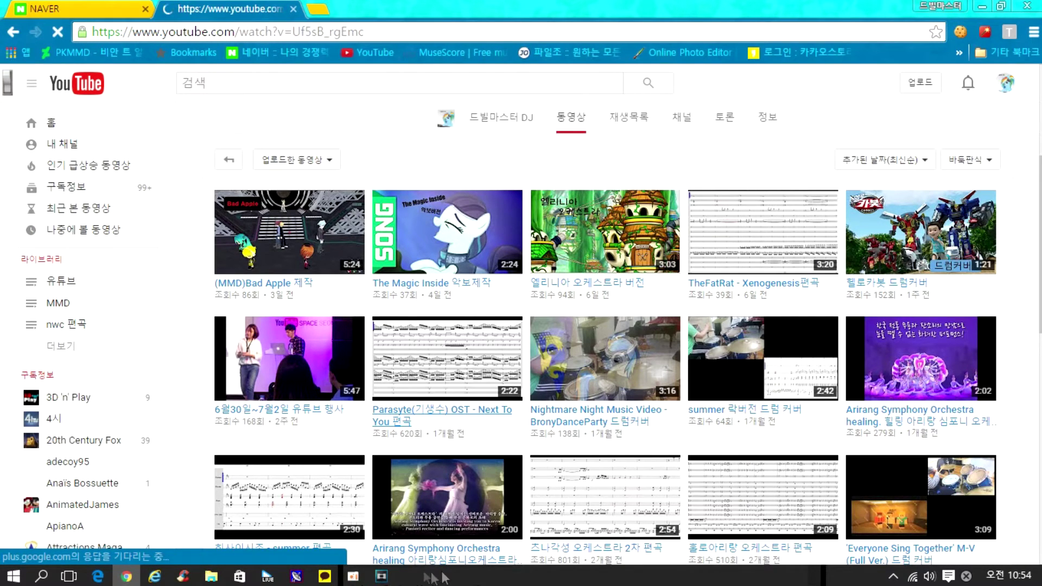
click(353, 577)
click(588, 4)
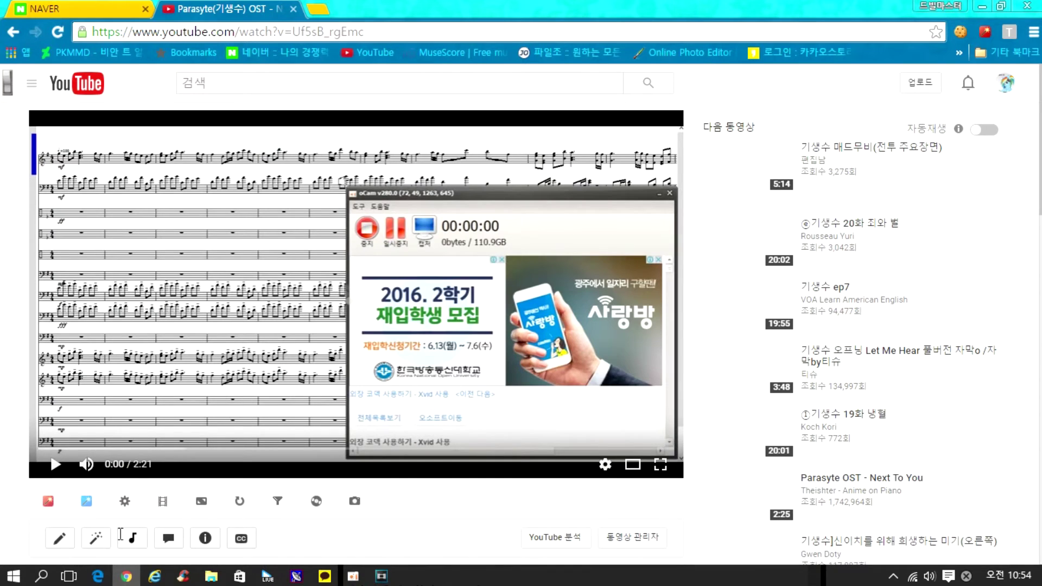
scroll(55, 362, down, 4)
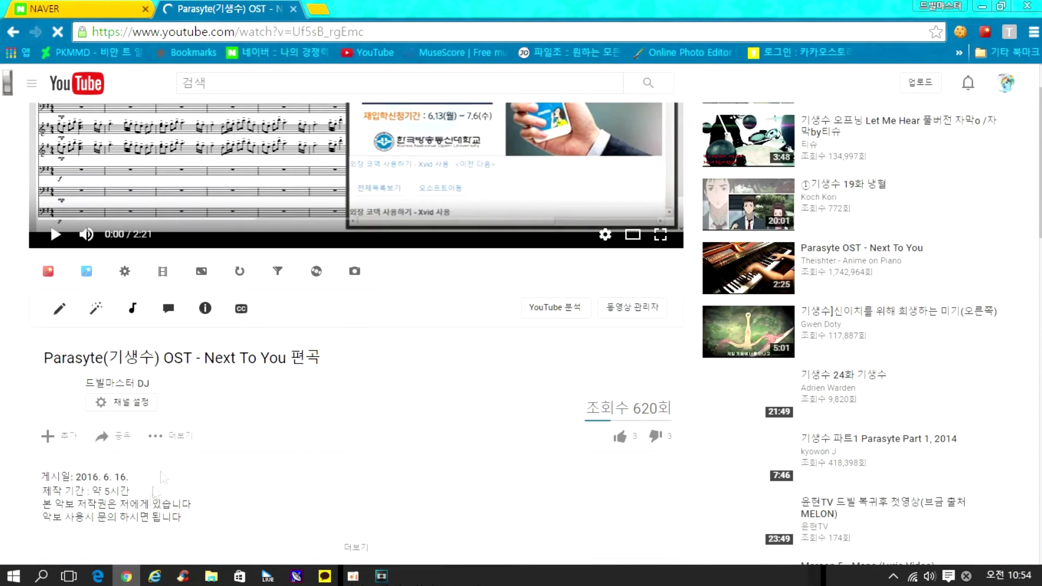
scroll(54, 363, down, 3)
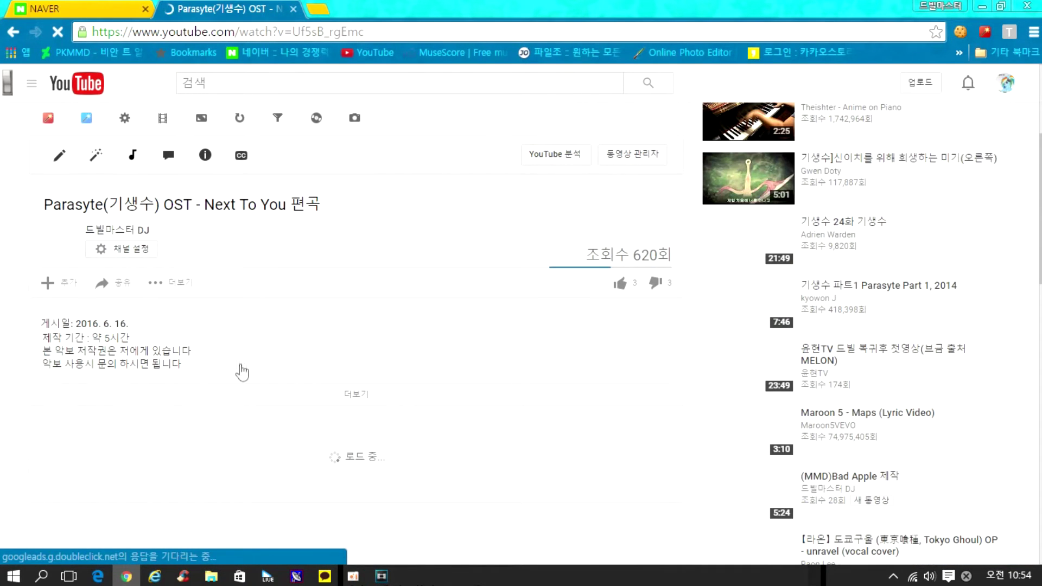
scroll(241, 371, up, 1)
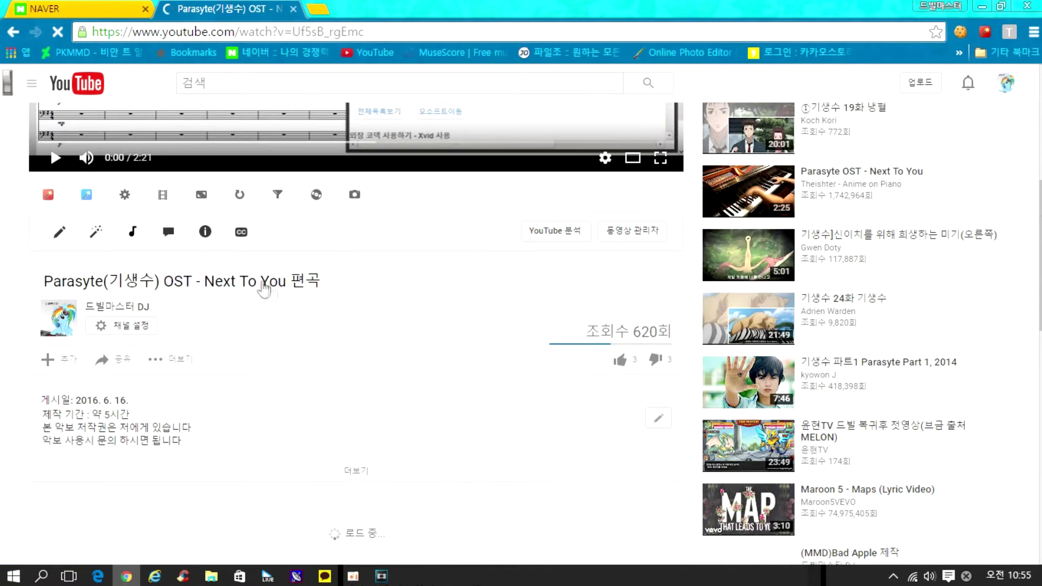
Bring up the BMSynth window and quit the program.
click(296, 576)
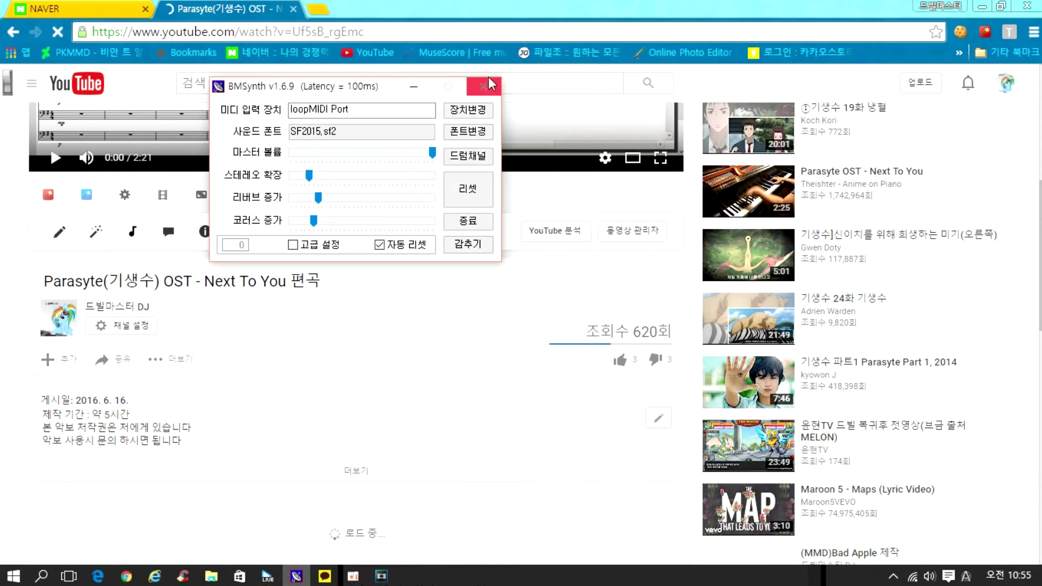
click(484, 83)
click(892, 576)
click(922, 549)
click(923, 489)
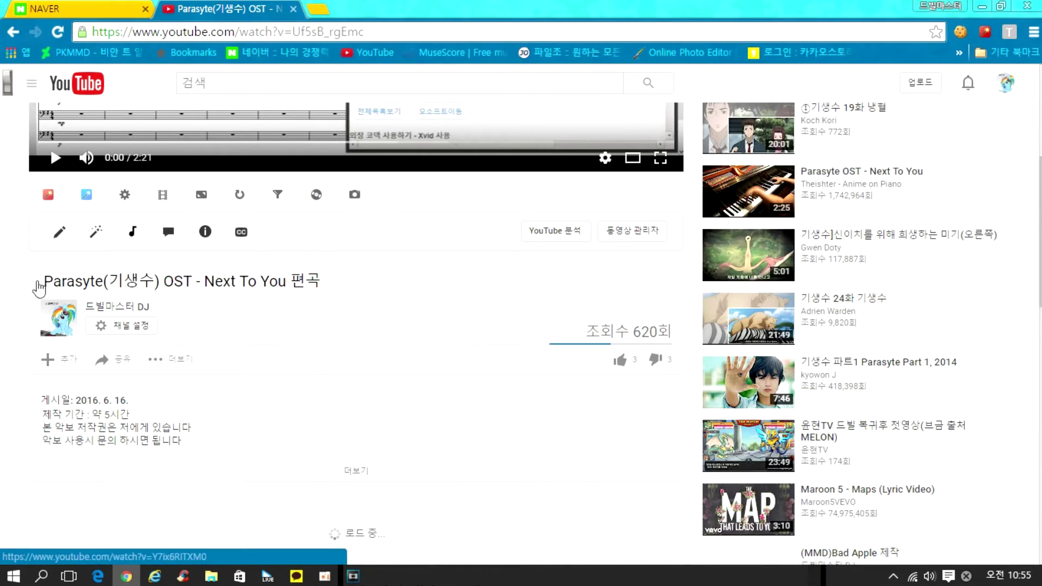
Copy "Parasyte(기생수) OST - Next To You" from the video's title and paste it into Vegas Pro as the credit line under 노래.
drag(44, 281, 288, 282)
right_click(261, 280)
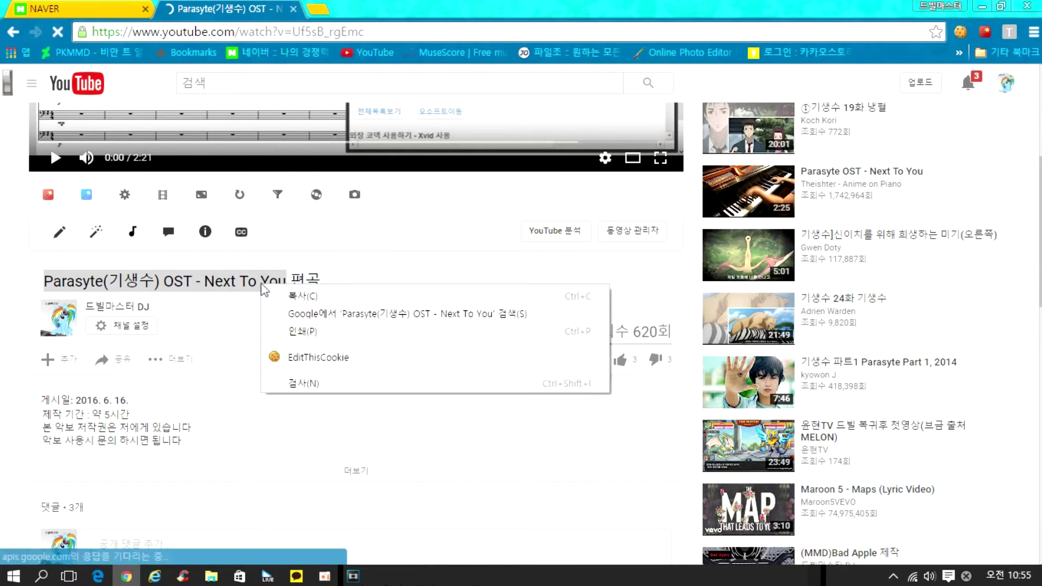
click(287, 296)
click(352, 576)
click(232, 184)
click(233, 188)
key(ctrl+v)
key(Return)
Add the credit heading 드럼커버 and, as a single item beneath it, the drummer's nickname from the KakaoTalk chat.
click(218, 197)
text(emf)
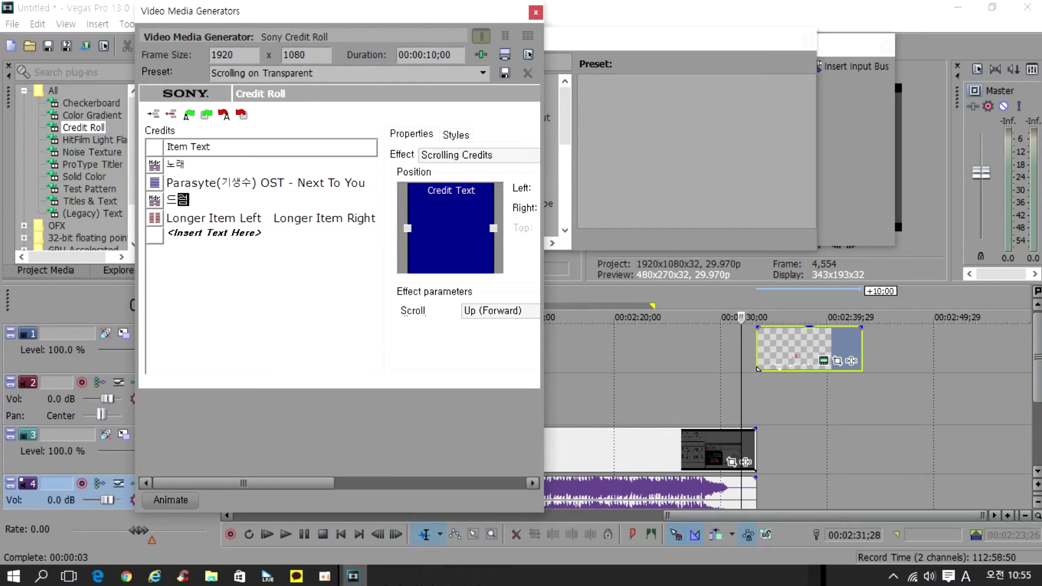
click(296, 576)
drag(237, 75, 790, 40)
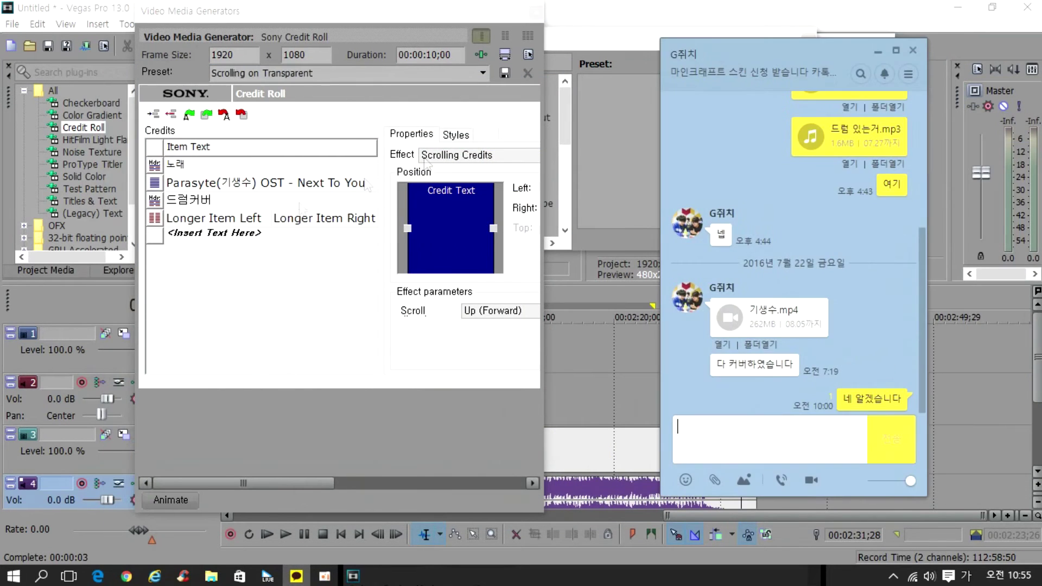
click(197, 218)
click(150, 219)
click(185, 219)
click(221, 219)
text(G)
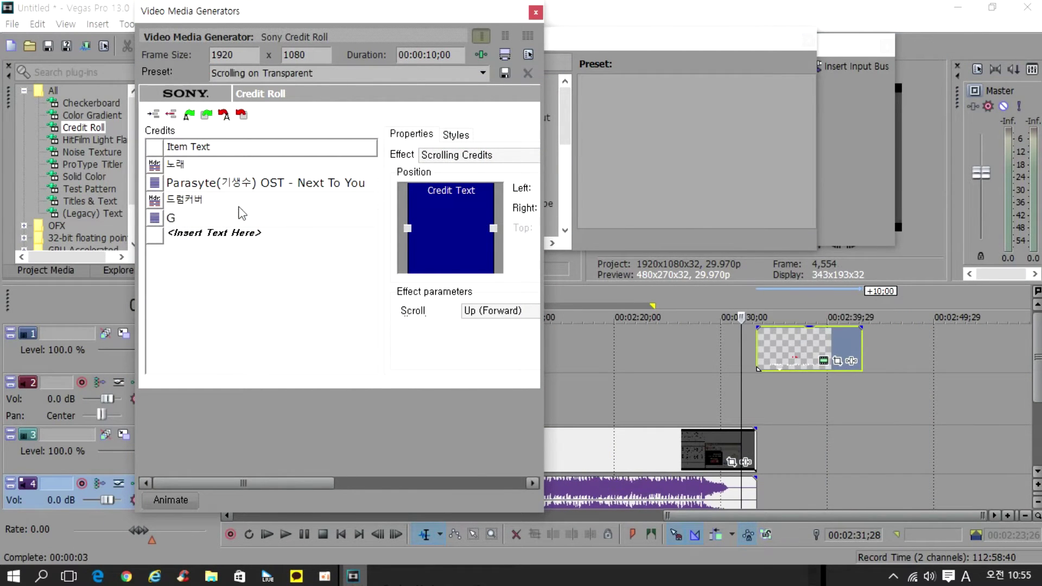
click(297, 576)
click(193, 214)
text(wn)
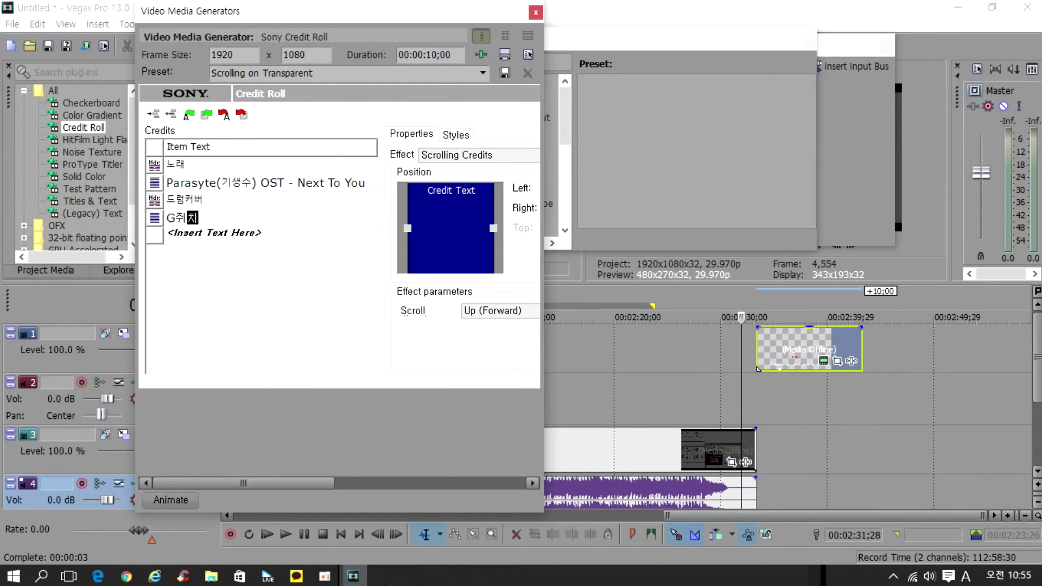
Add the credit heading 작업 with the item NWC2.5 beneath it.
click(186, 237)
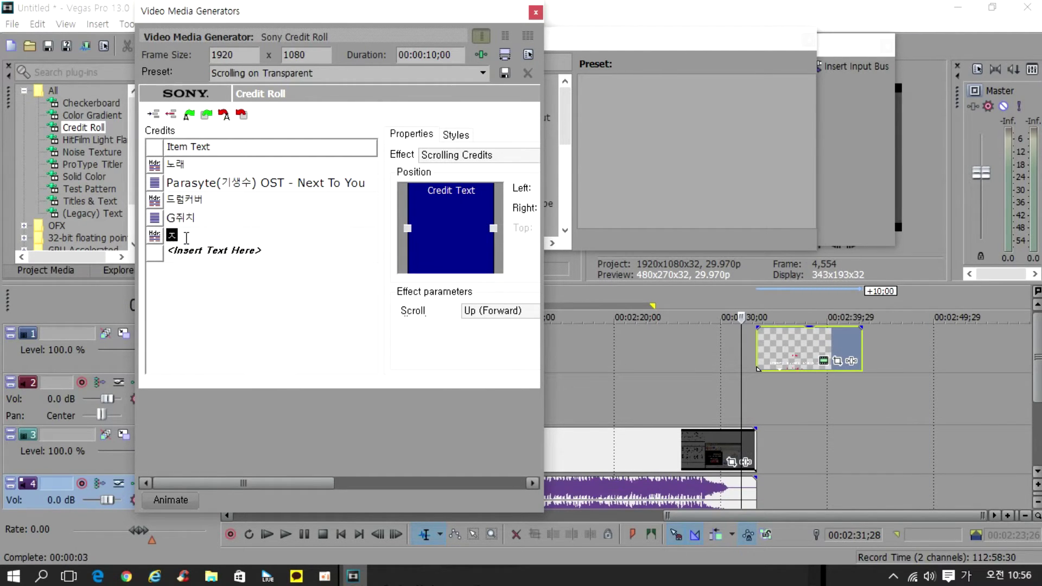
text(작업)
click(190, 250)
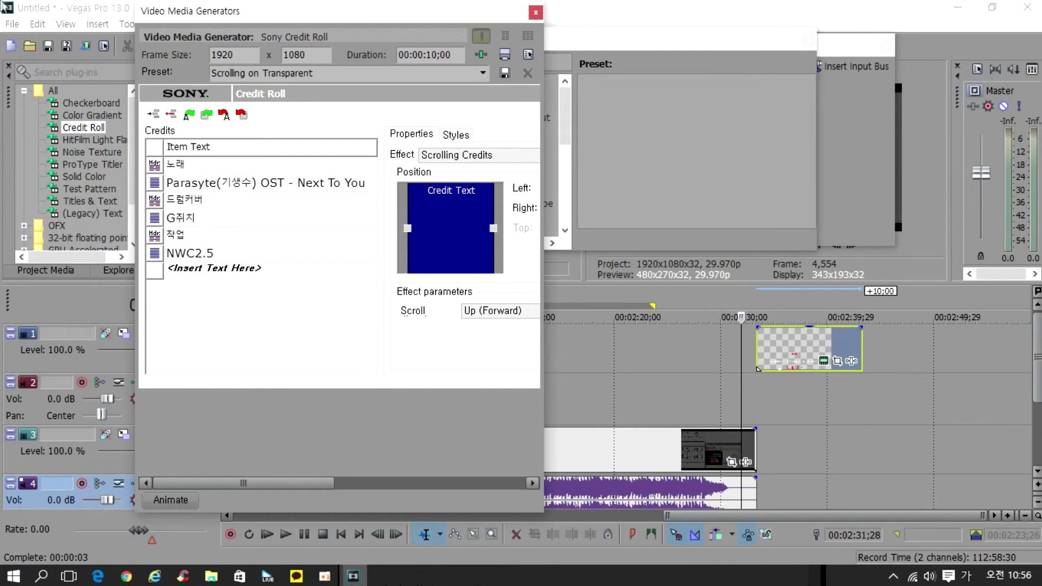
Add the credit heading 영상편집 with the item 프리미어,베가스 beneath it.
click(180, 270)
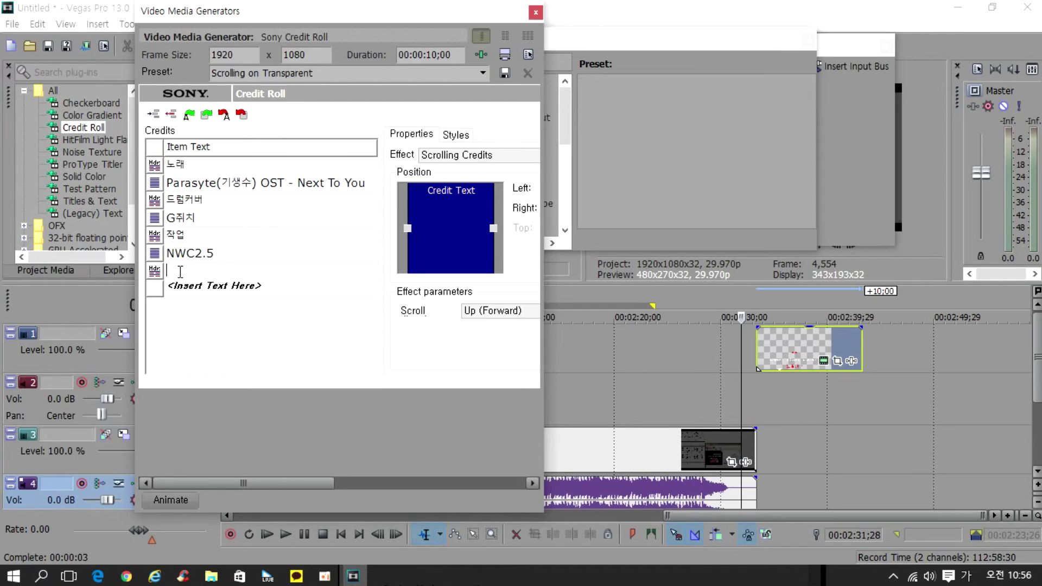
text(영상편집)
click(174, 286)
text(표)
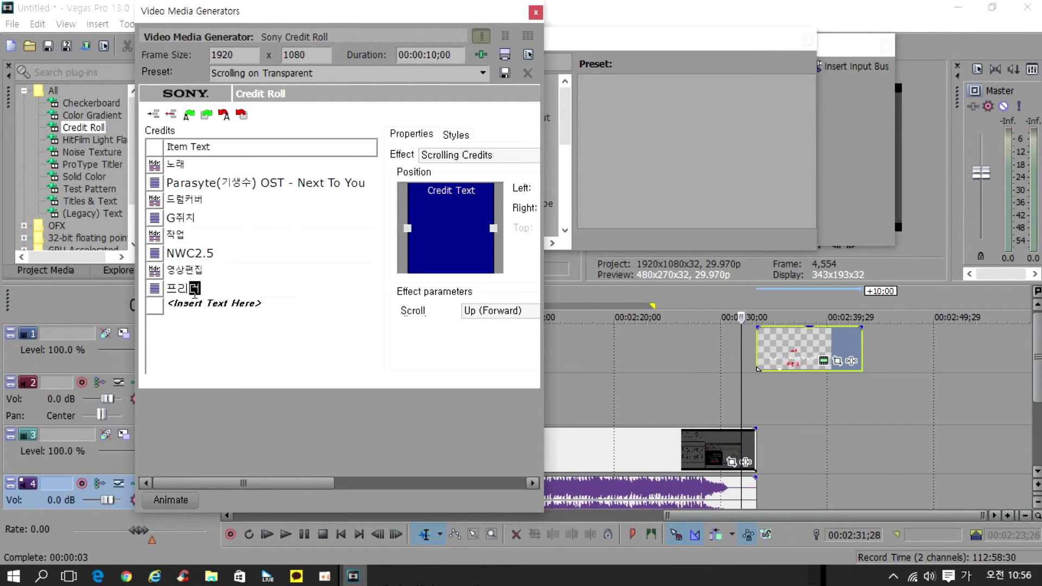
Add the credit heading 제작 with the producer's nickname beneath it, plus a closing heading line thanking the drummer for the drum cover.
click(173, 303)
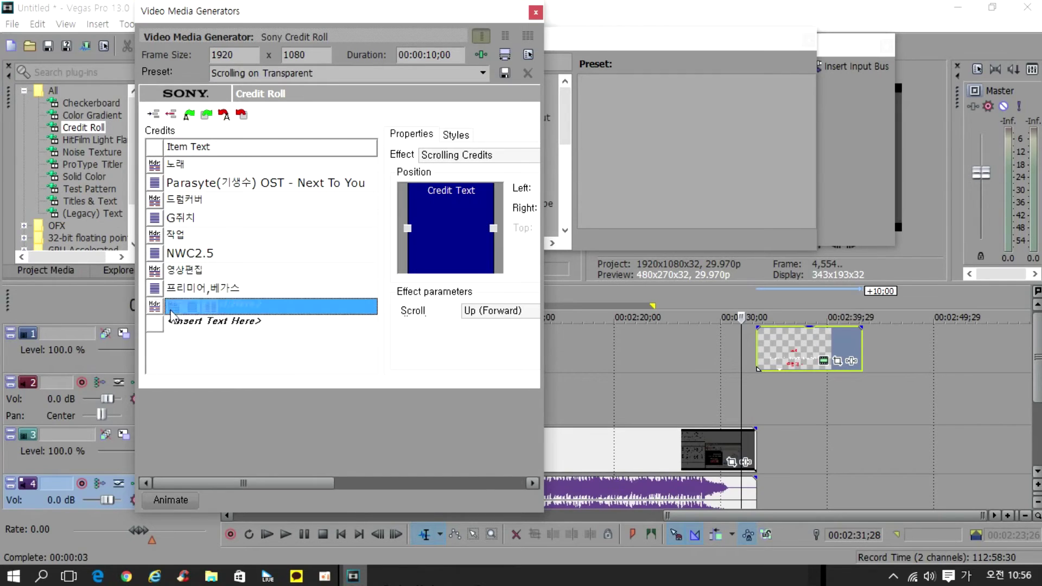
click(187, 322)
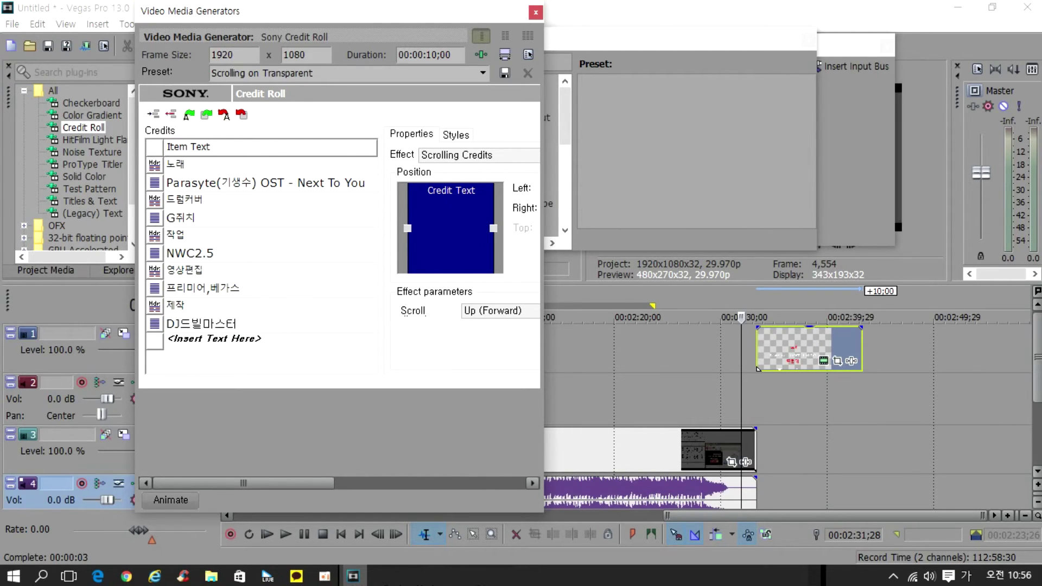
click(170, 343)
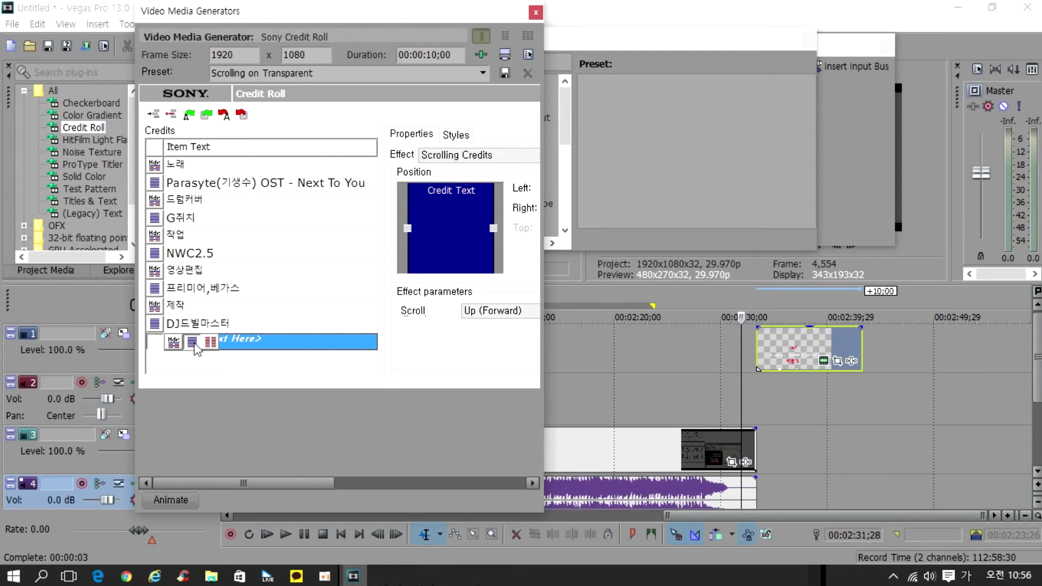
click(174, 341)
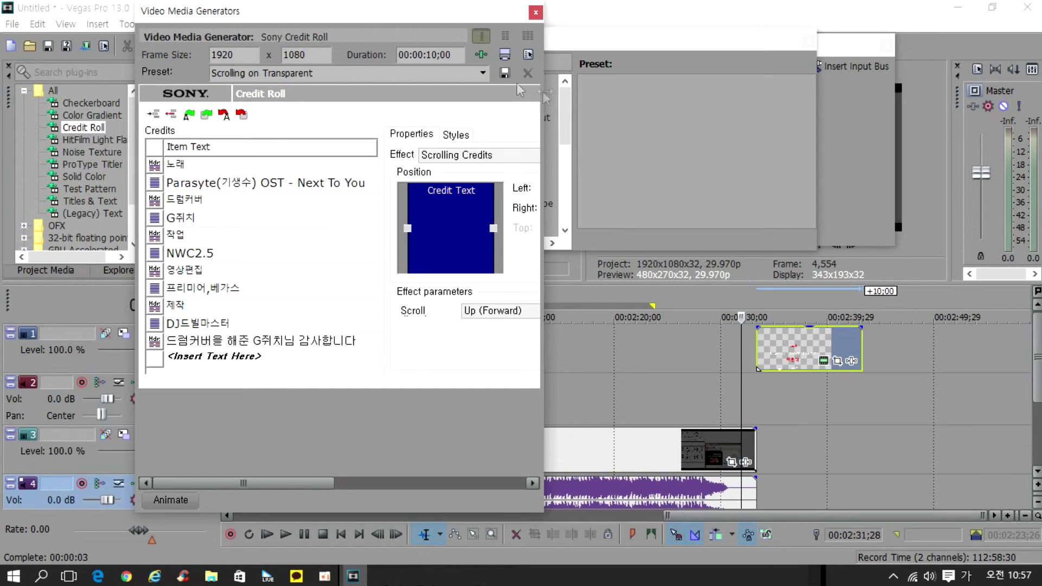
click(536, 14)
Bring the score video from File Explorer onto new tracks below the others and align its start with the collaboration video's end.
scroll(777, 333, down, 2)
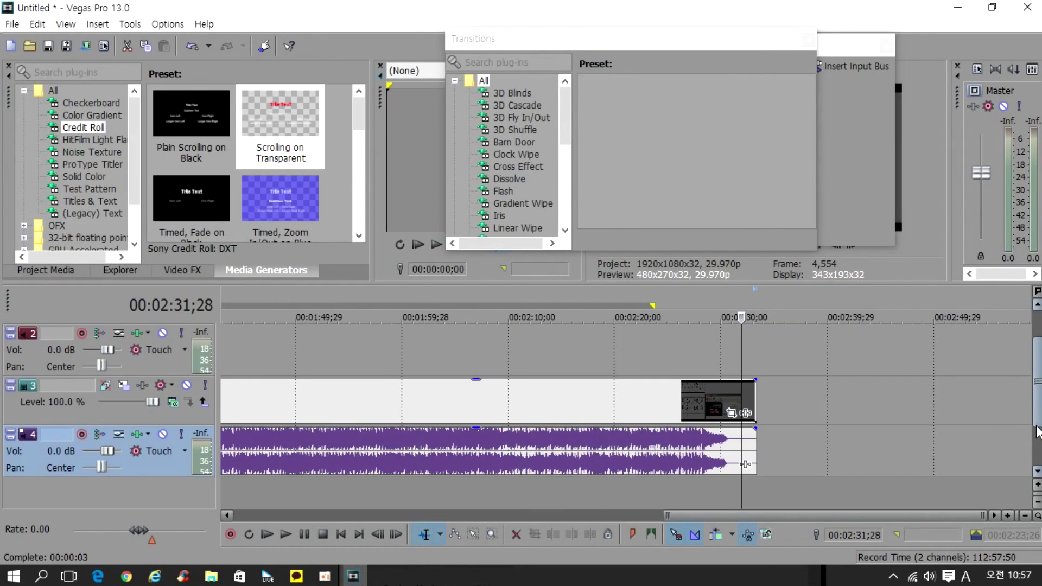
click(211, 576)
click(245, 532)
scroll(624, 369, down, 1)
drag(624, 374, 837, 451)
drag(872, 493, 768, 450)
scroll(768, 412, up, 2)
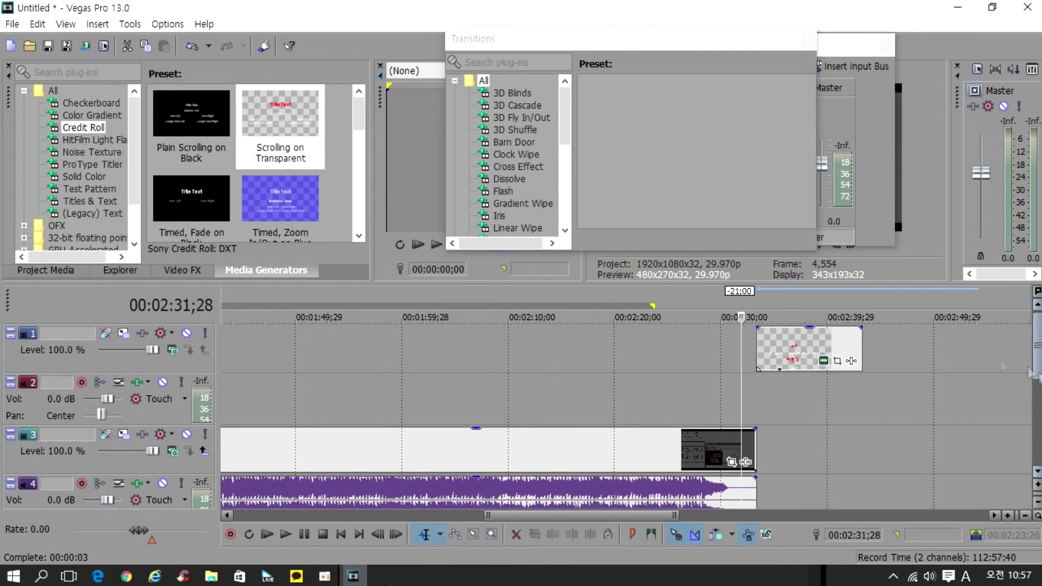
Move the floating windows clear of the video preview, play the credits section and lower Track 6's volume to -1.7 dB.
drag(721, 36, 430, 48)
drag(597, 44, 221, 40)
key(space)
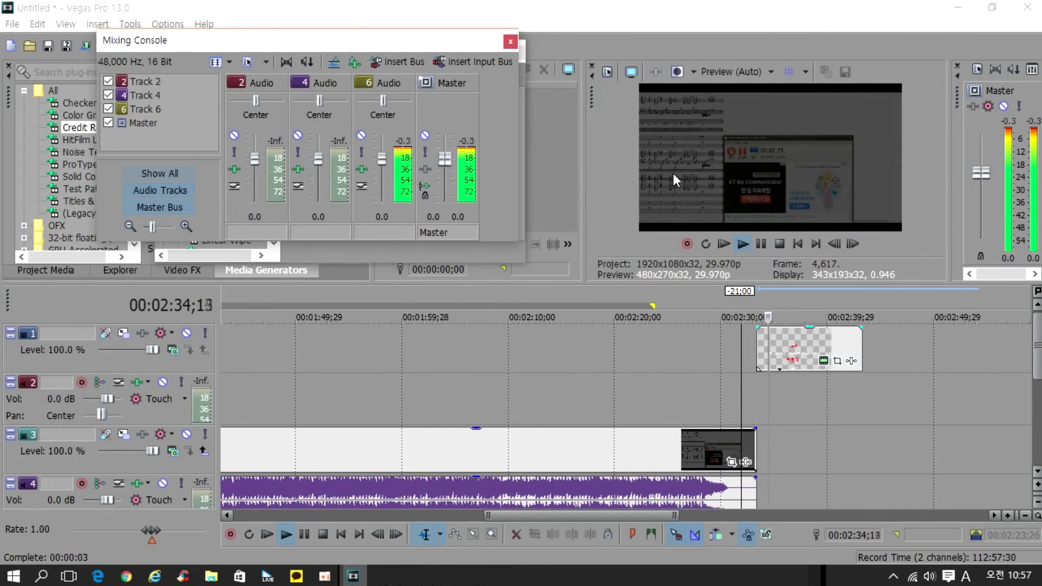
drag(381, 161, 381, 170)
click(762, 243)
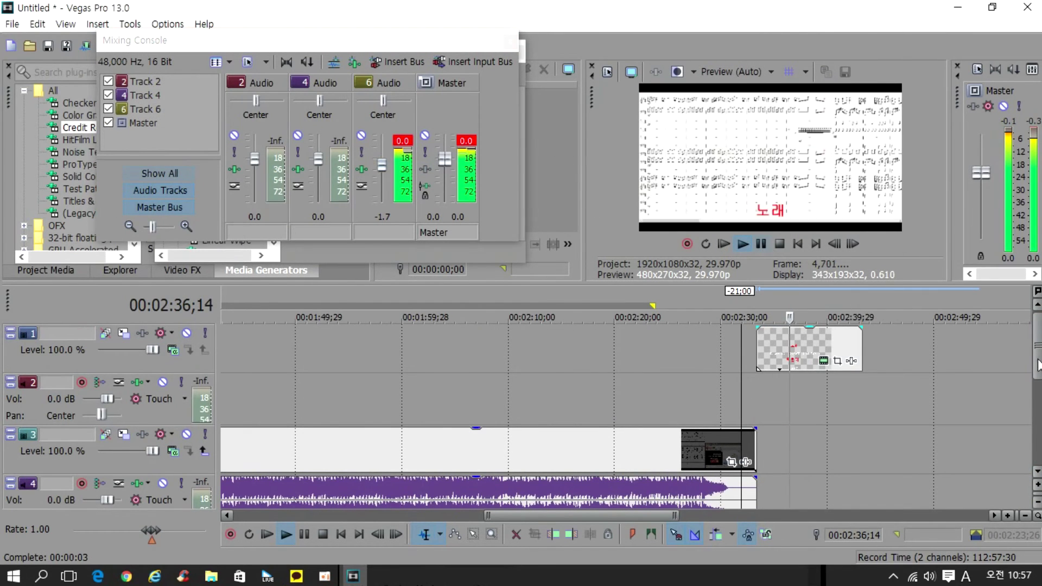
Reduce the score video's opacity to about 53 % and mute tracks 6, 4 and 3.
scroll(904, 435, down, 2)
mouse_move(903, 435)
mouse_down()
mouse_move(906, 461)
mouse_move(905, 448)
mouse_up()
click(162, 483)
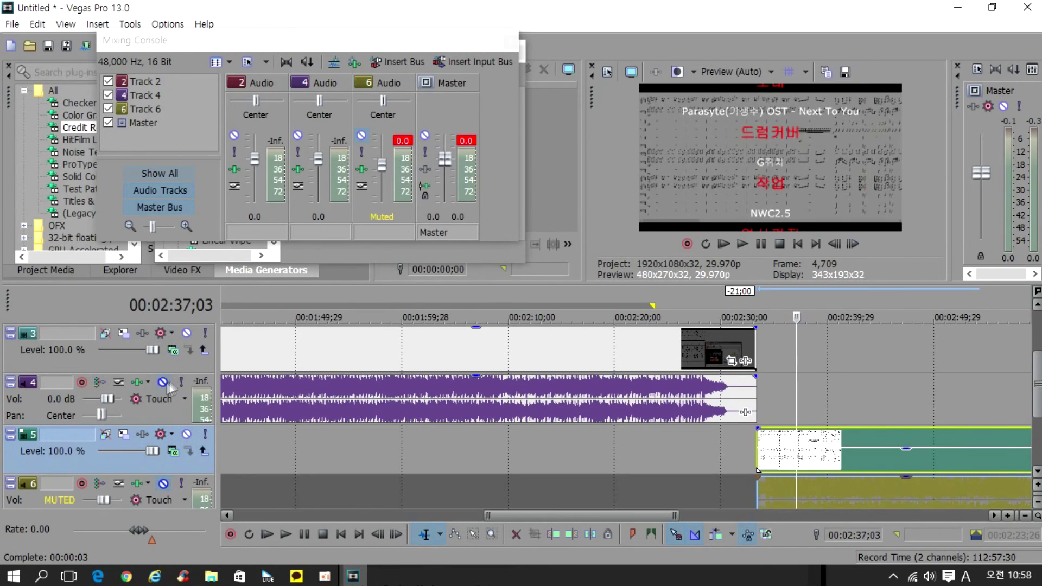
click(162, 382)
click(186, 333)
Add short fades to the start and end of the credit roll clip and play back from just before it.
drag(1037, 386, 1036, 348)
click(712, 312)
drag(758, 329, 766, 329)
drag(863, 341, 863, 334)
drag(861, 328, 853, 328)
key(space)
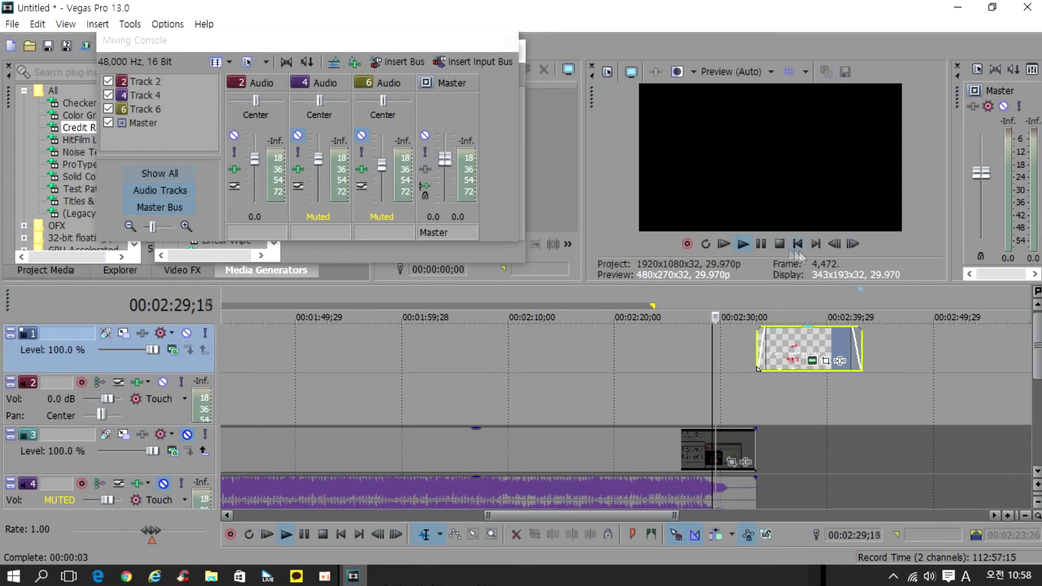
Minimize tracks 2, 3 and 4 and add a short fade-in to the score video behind the credits.
click(11, 382)
click(10, 400)
click(10, 417)
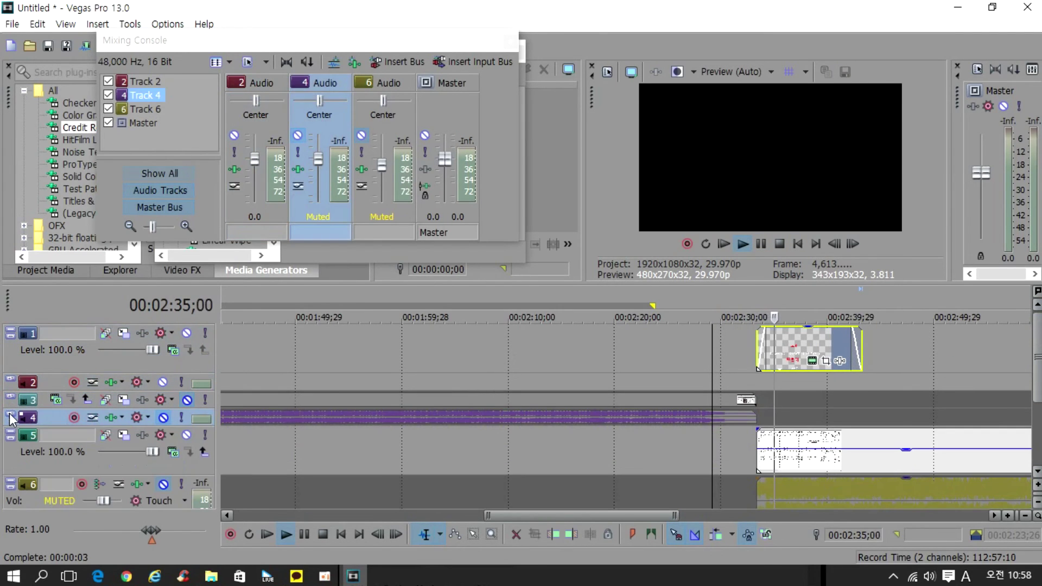
click(760, 435)
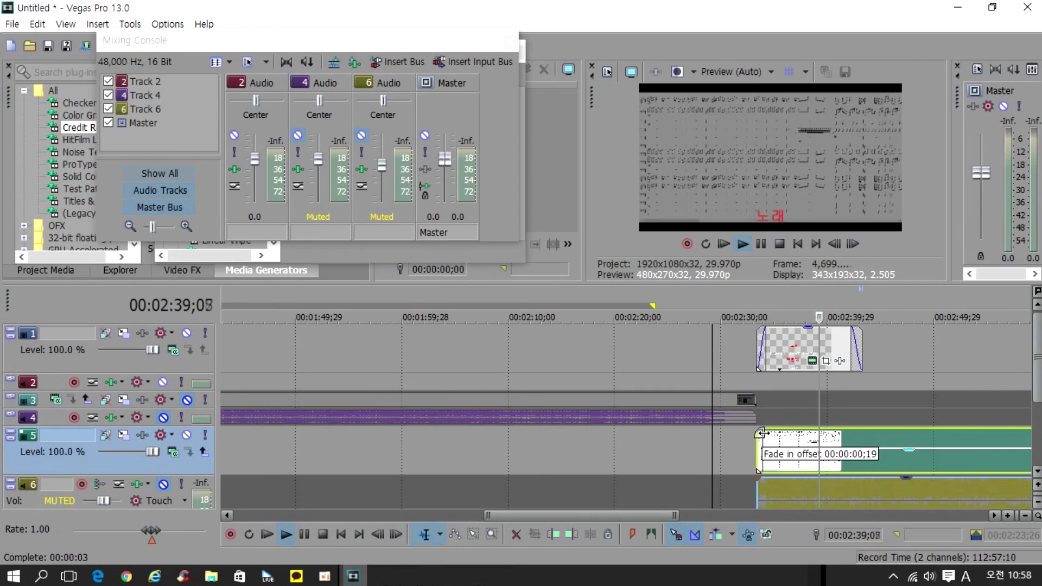
click(762, 244)
Check the credit roll at 00:02:41;00 and widen its text area to the full frame width on both sides.
click(838, 316)
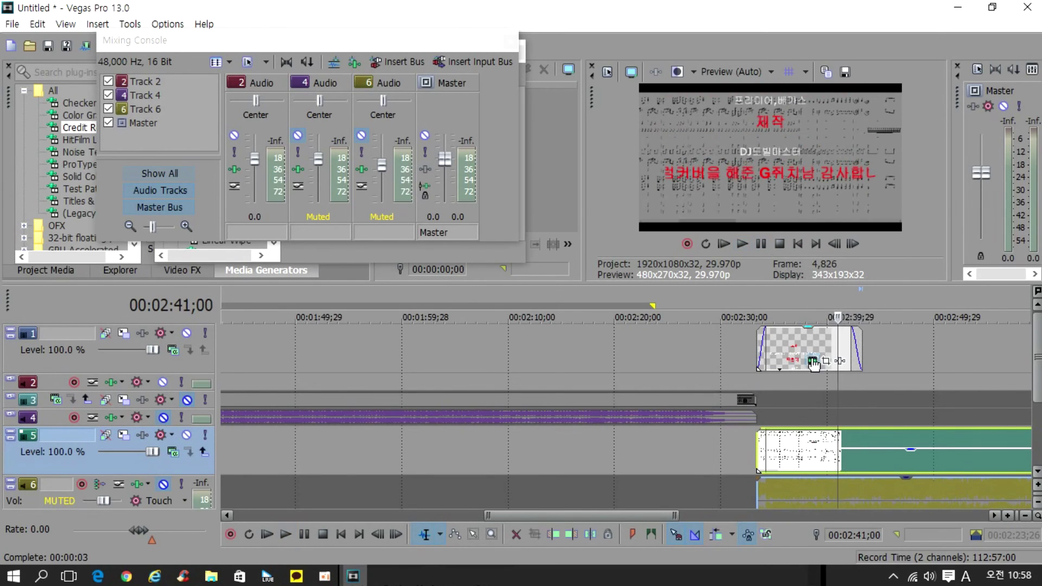
click(812, 360)
drag(408, 228, 397, 228)
drag(493, 229, 504, 228)
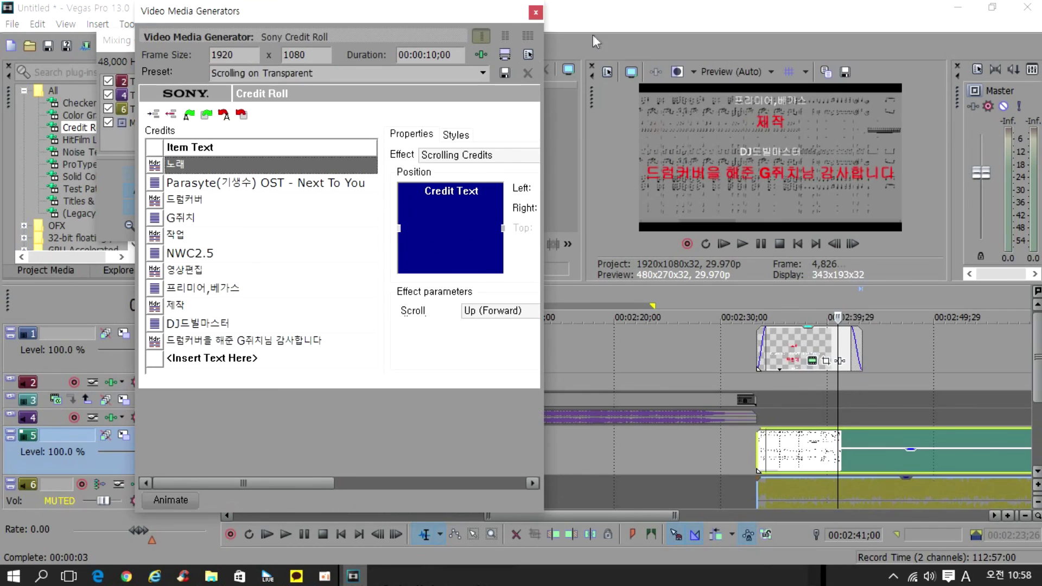
click(535, 12)
Unmute tracks 6, 4 and 3 with Track 6 at -5.1 dB, and extend the loop region to the end of the credit roll.
scroll(691, 349, down, 4)
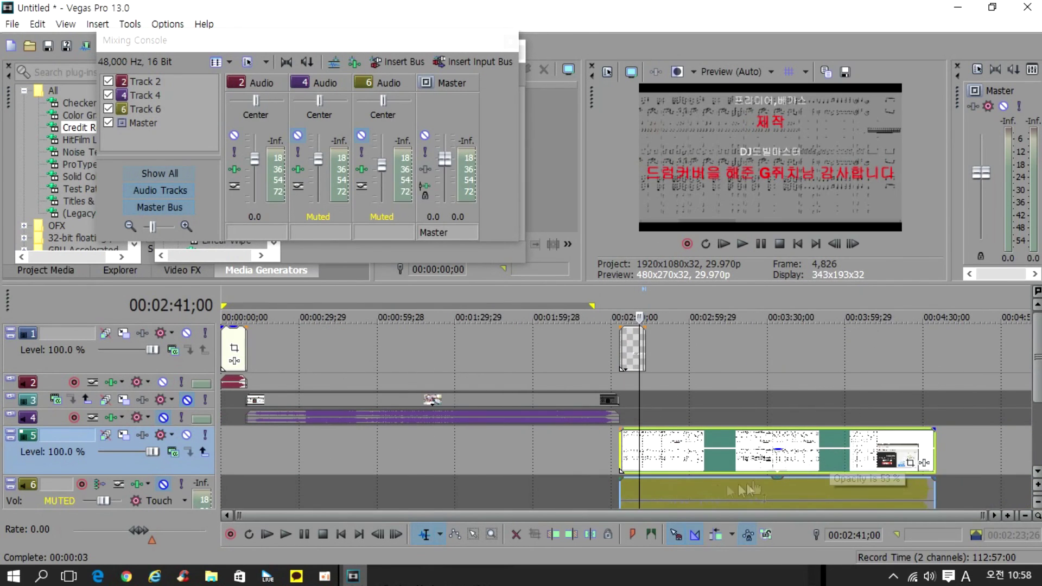
click(163, 484)
click(163, 417)
click(187, 400)
drag(385, 164, 384, 174)
drag(592, 306, 643, 306)
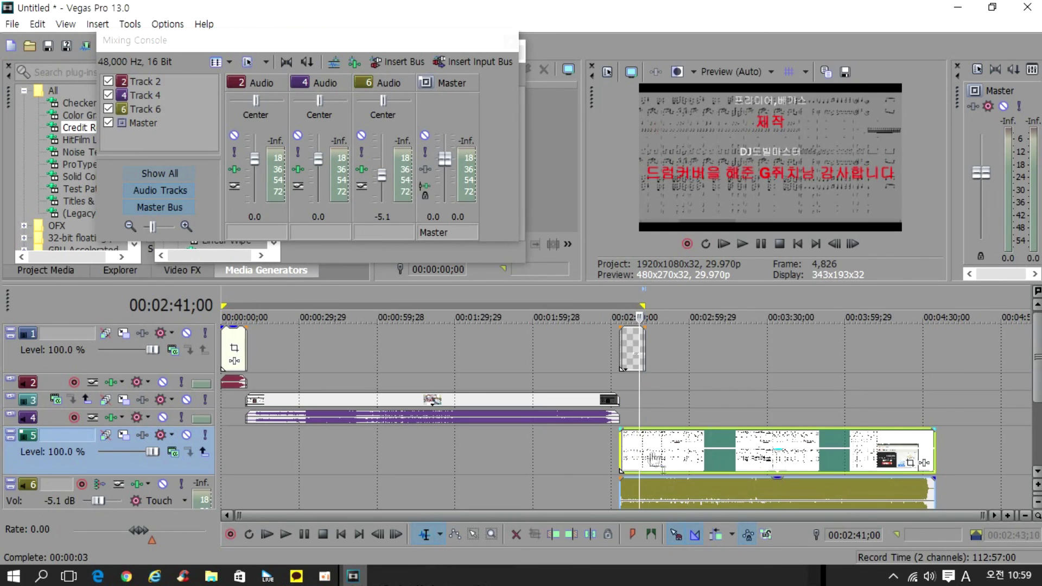
Split the score clip at 00:02:45;16, fade out the audio before the cut and drop the remaining part's opacity to zero.
scroll(663, 455, up, 1)
click(634, 312)
scroll(634, 348, up, 4)
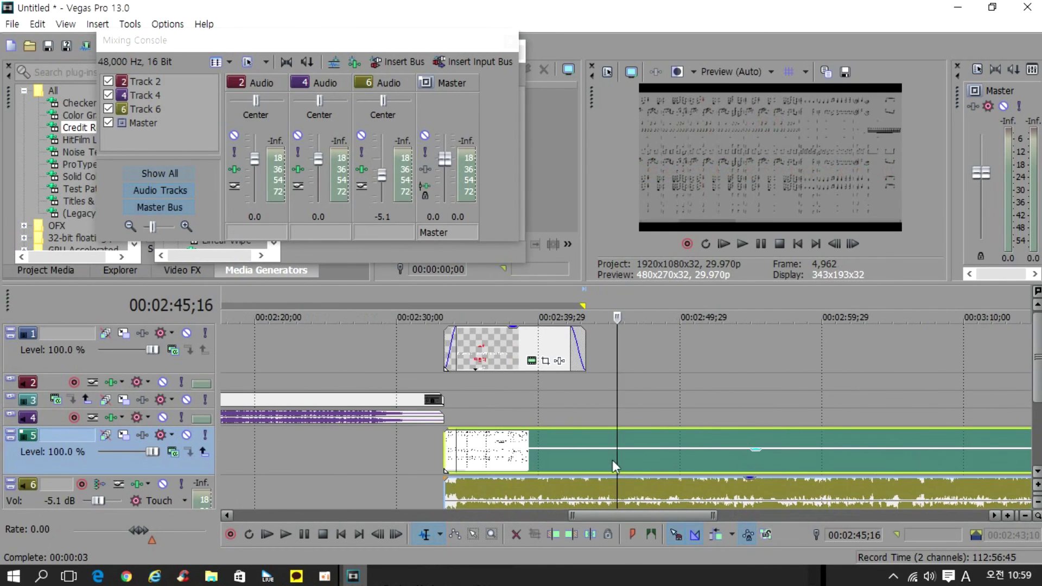
key(s)
key(Delete)
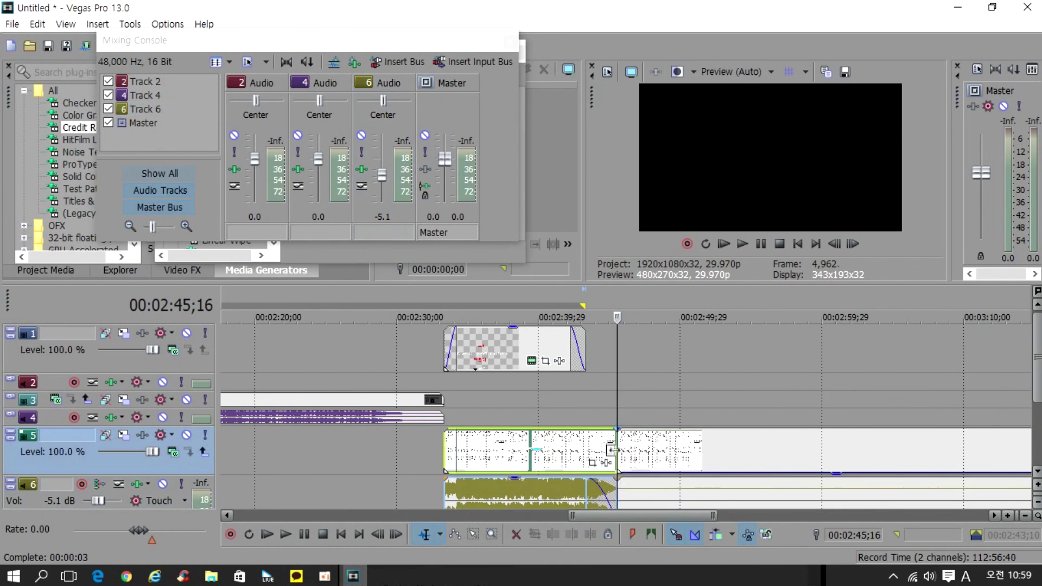
scroll(615, 439, down, 5)
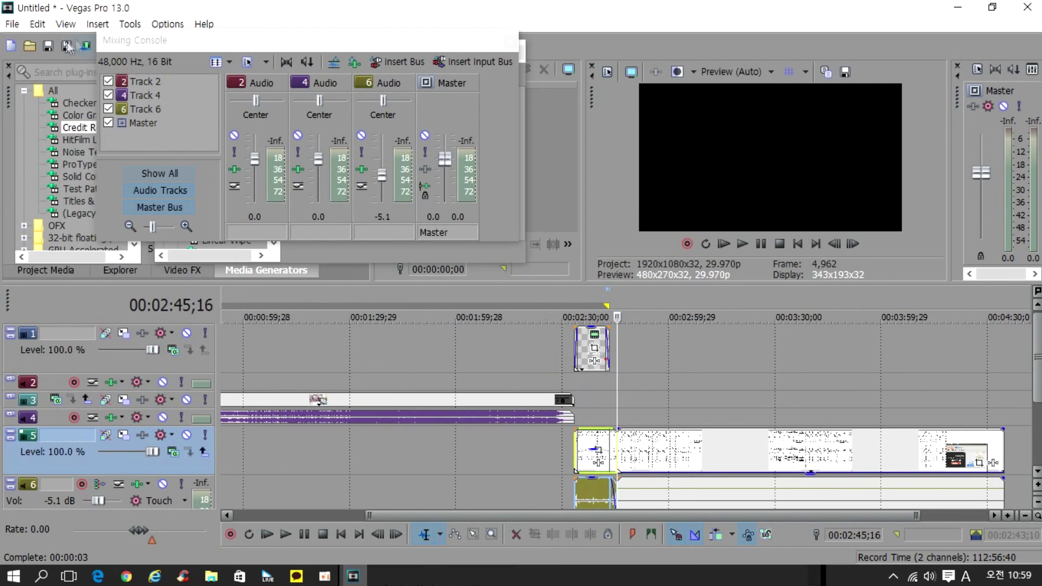
Save the project as 2 in the 드럼 콜라보 folder.
click(48, 47)
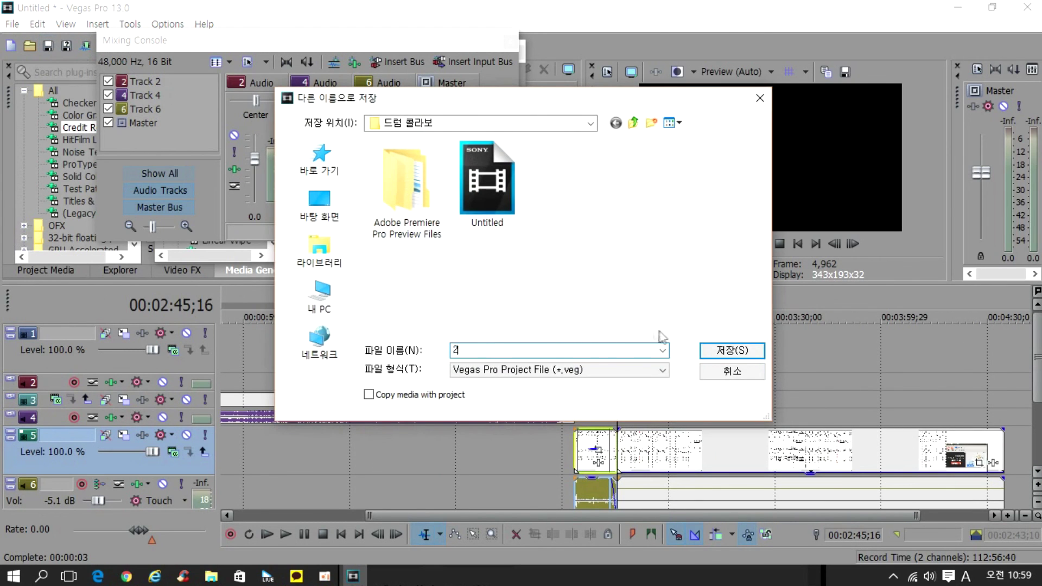
text(2)
key(Return)
Render the project as 2.mp4 with the Sony AVC/MVC template Internet 1920x1080-30p.
click(12, 24)
click(60, 139)
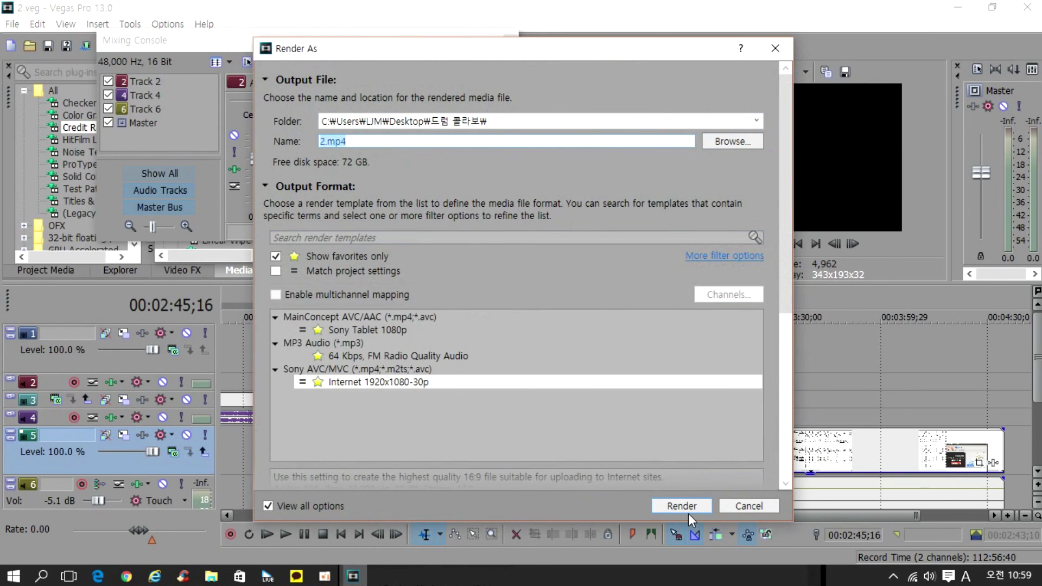
click(685, 510)
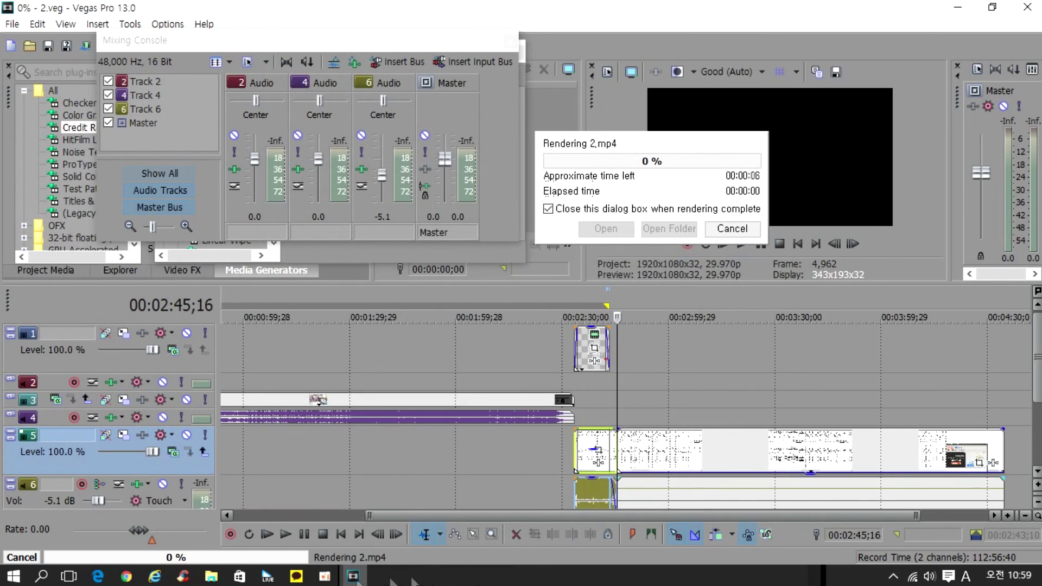